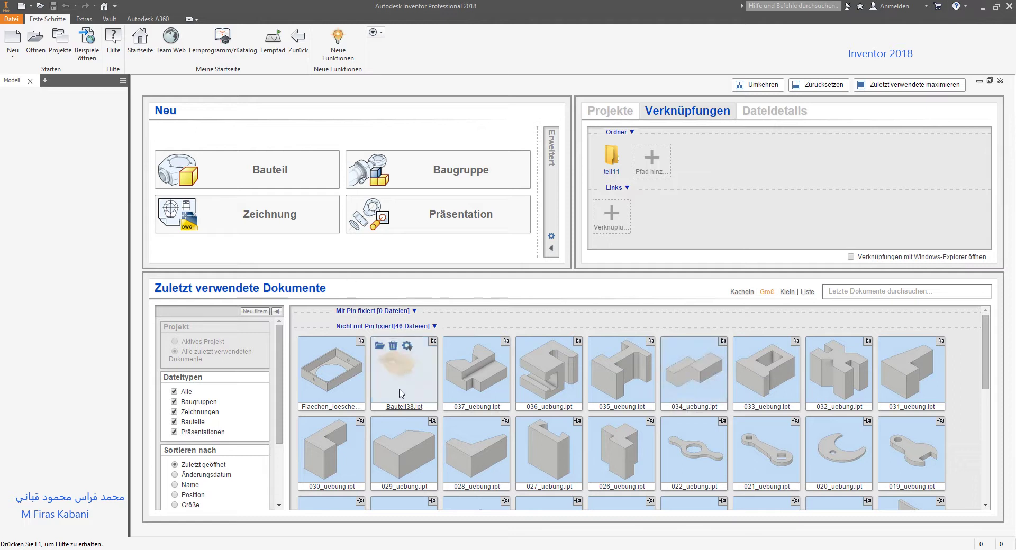
- Create a new part document with an empty sketch ready for drawing lines
click(249, 167)
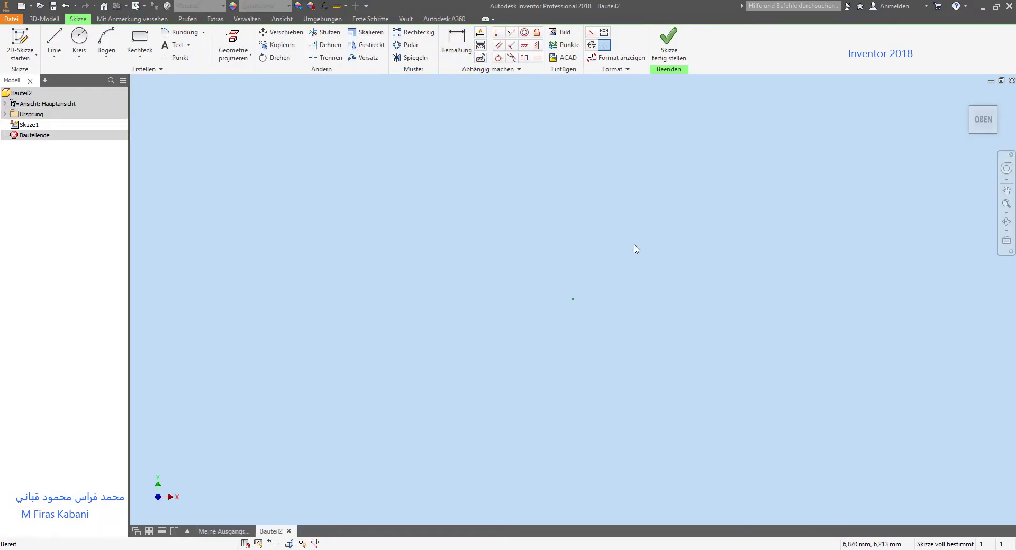
key(l)
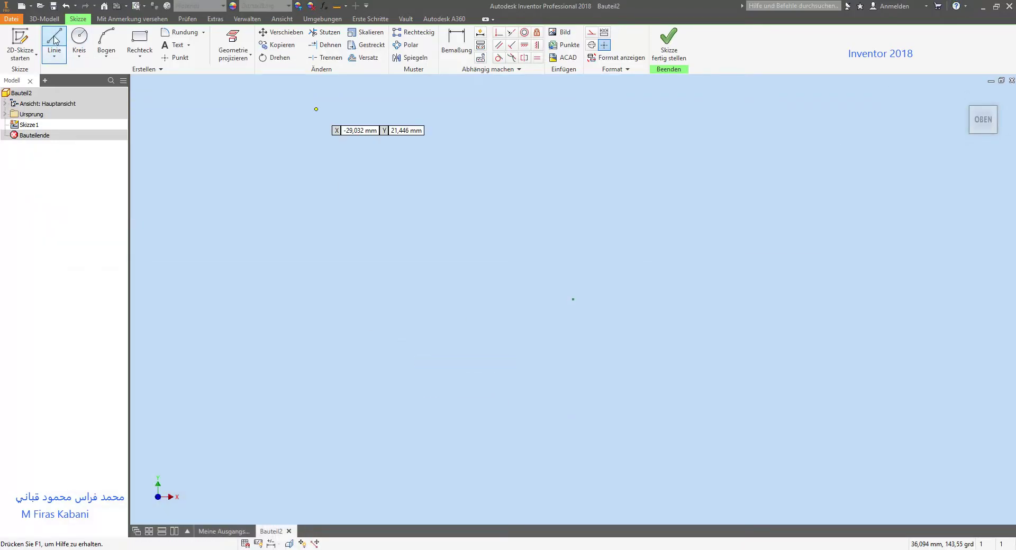
- Draw a horizontal construction centerline from the origin to the right
click(55, 39)
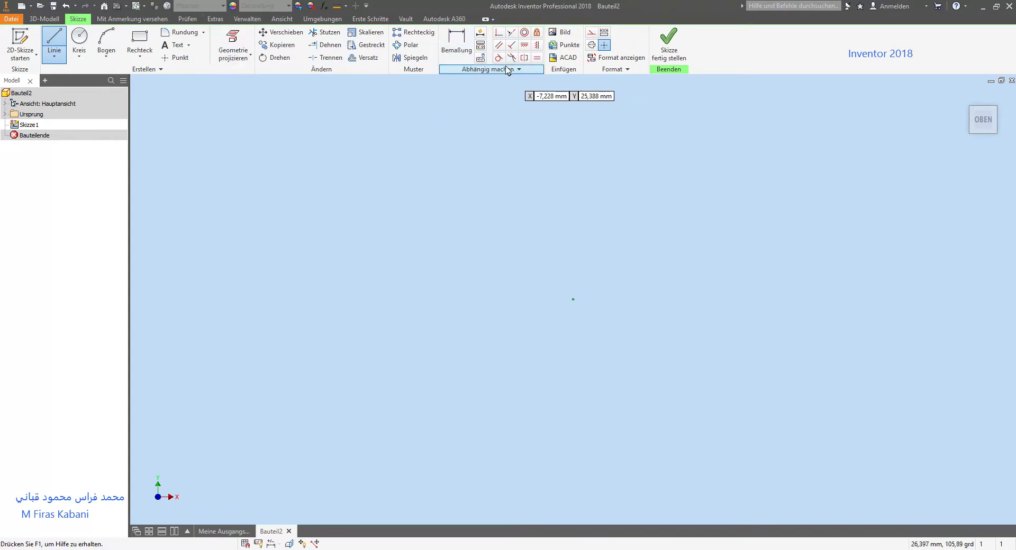
click(591, 33)
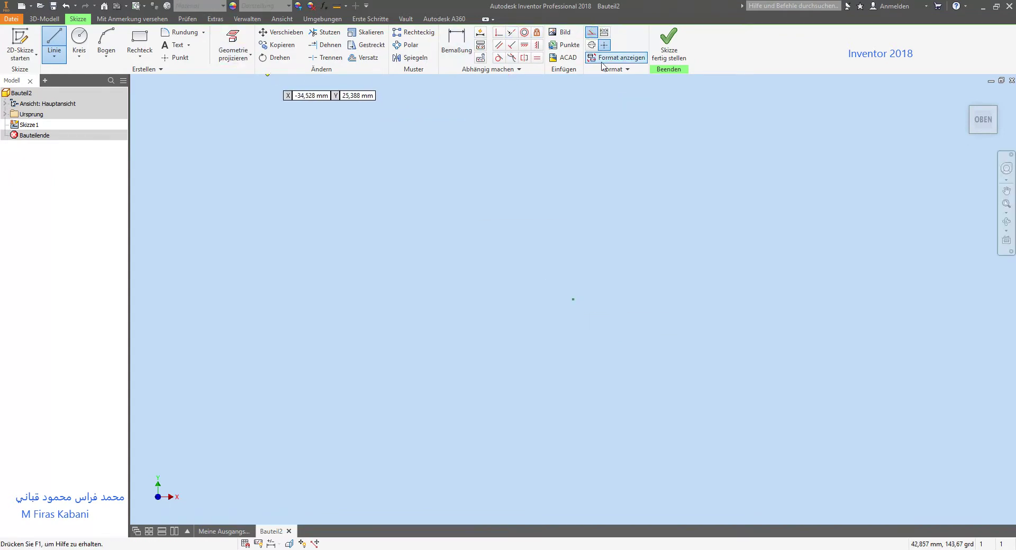
click(591, 45)
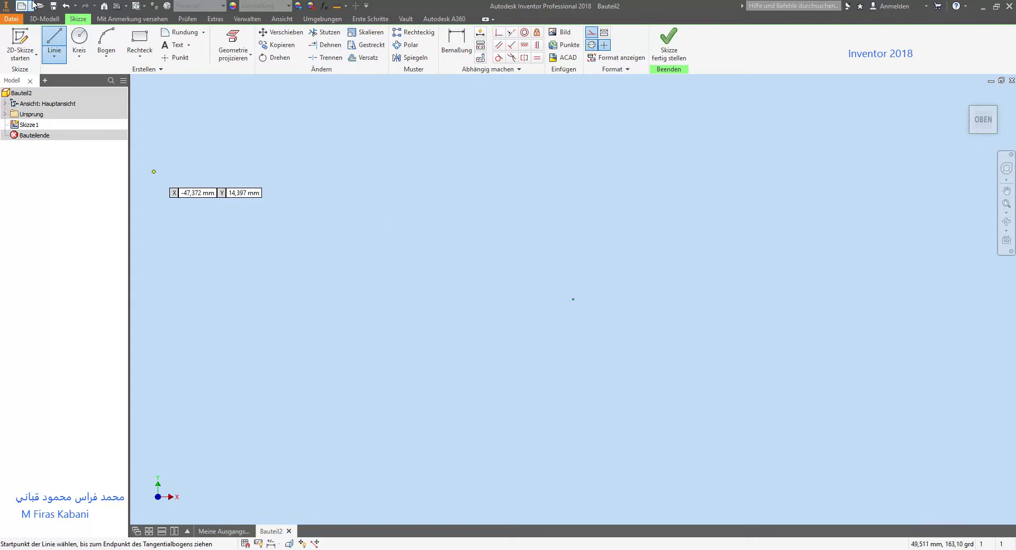
click(573, 300)
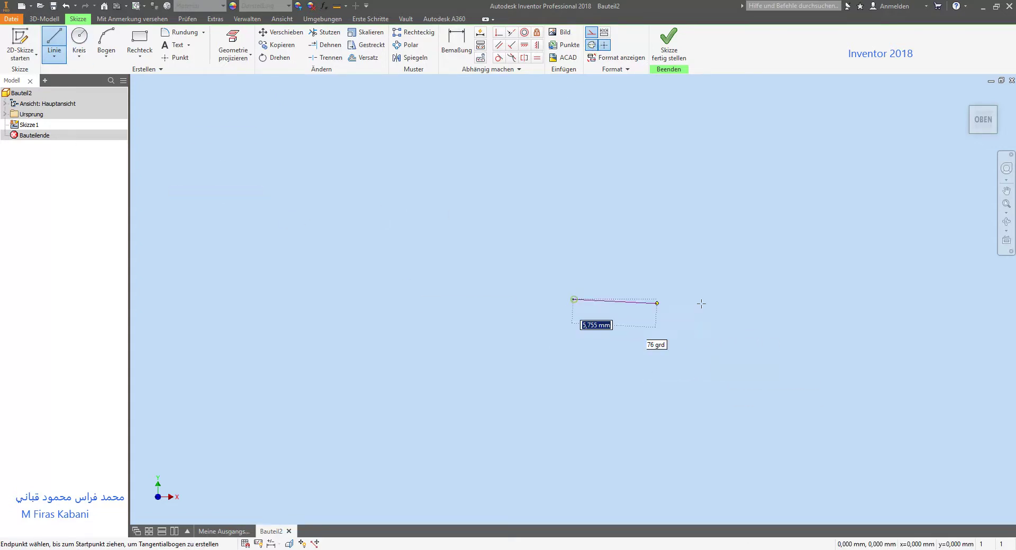
click(809, 300)
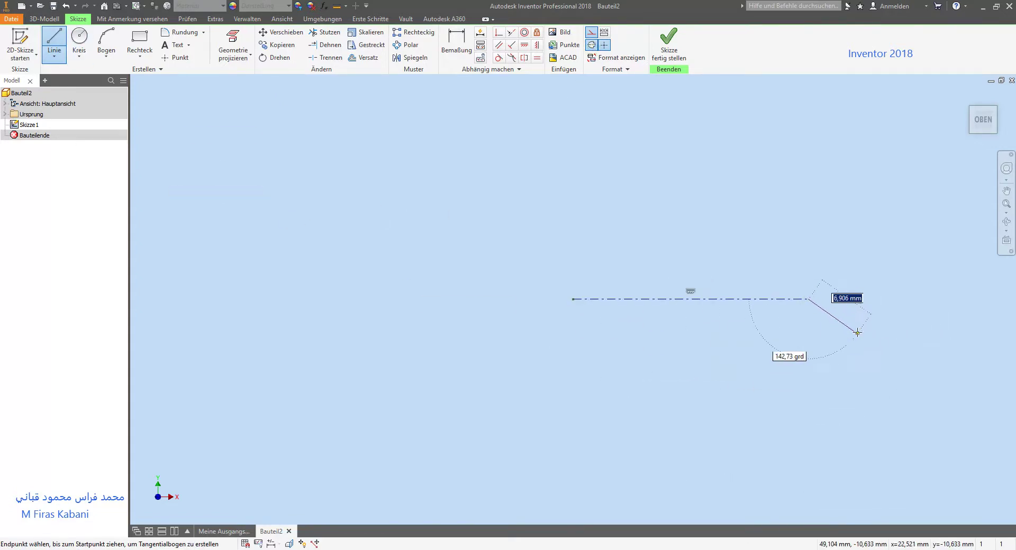
key(Escape)
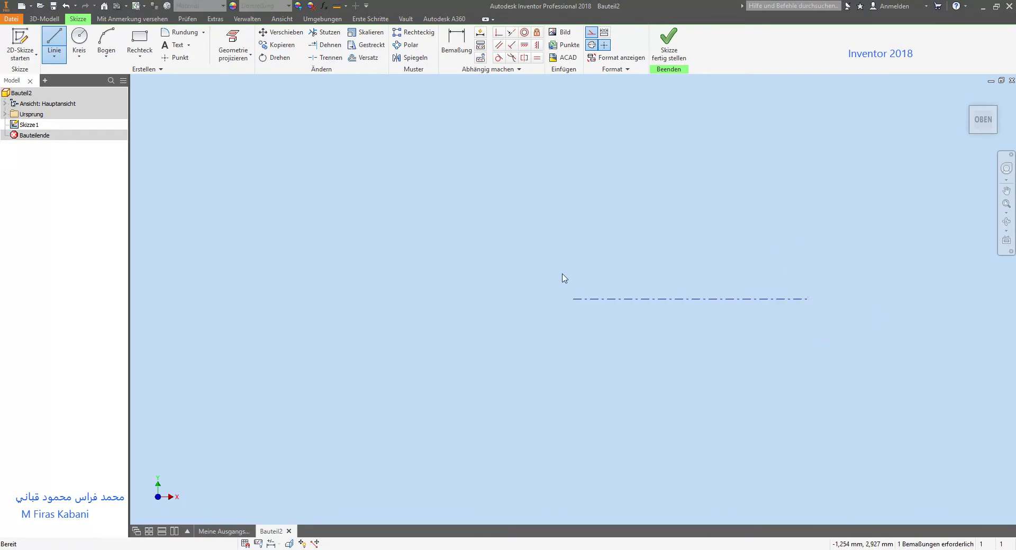
key(Escape)
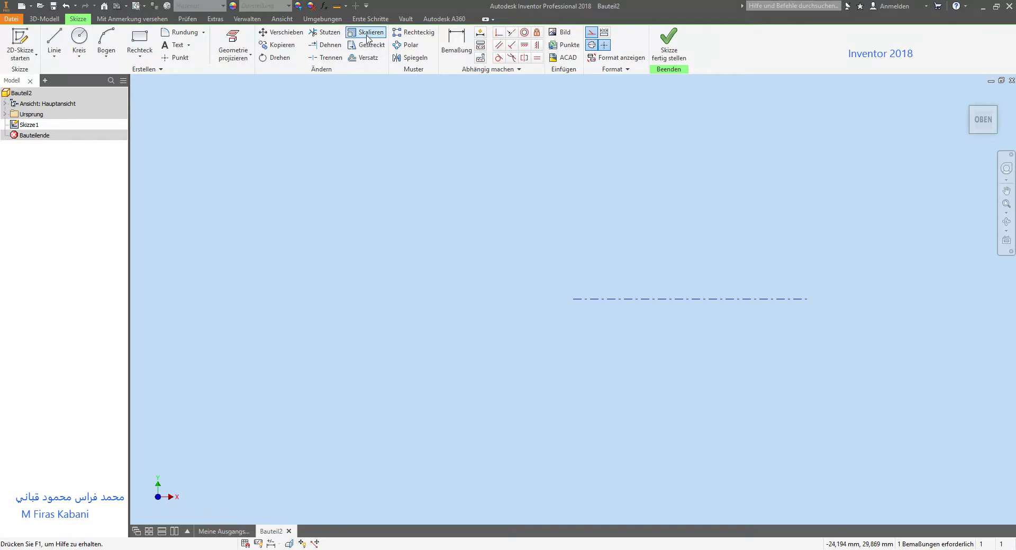
- Dimension the centerline to 30 mm and return to drawing normal lines
key(d)
click(705, 300)
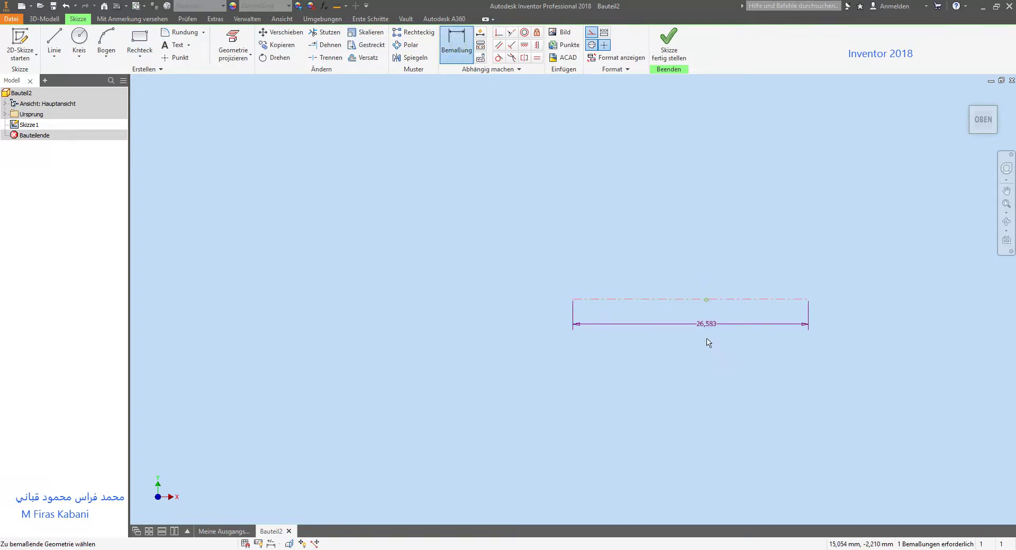
click(747, 373)
text(0)
key(Return)
key(l)
click(593, 33)
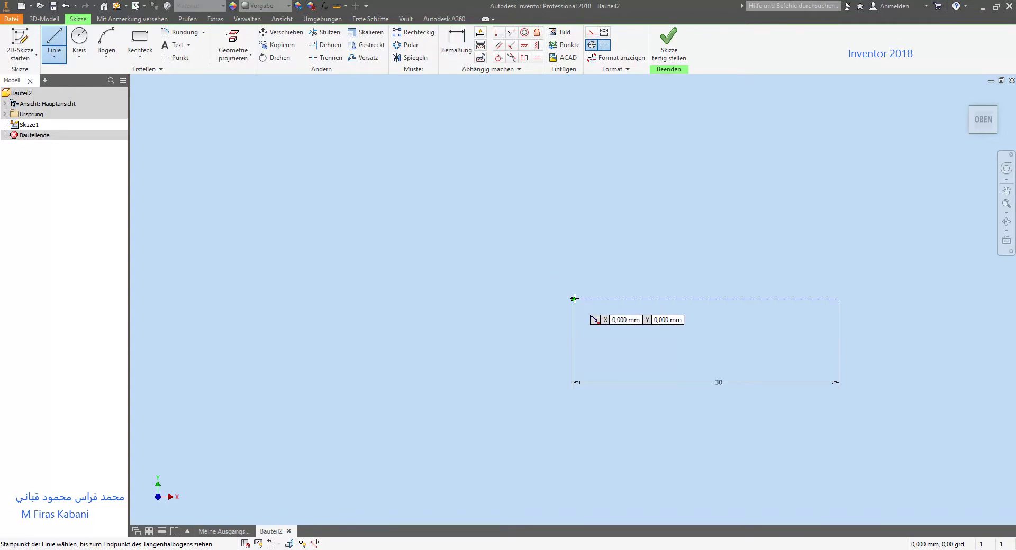
- Draw the upper and lower slanted tip lines from the origin as normal geometry
click(573, 299)
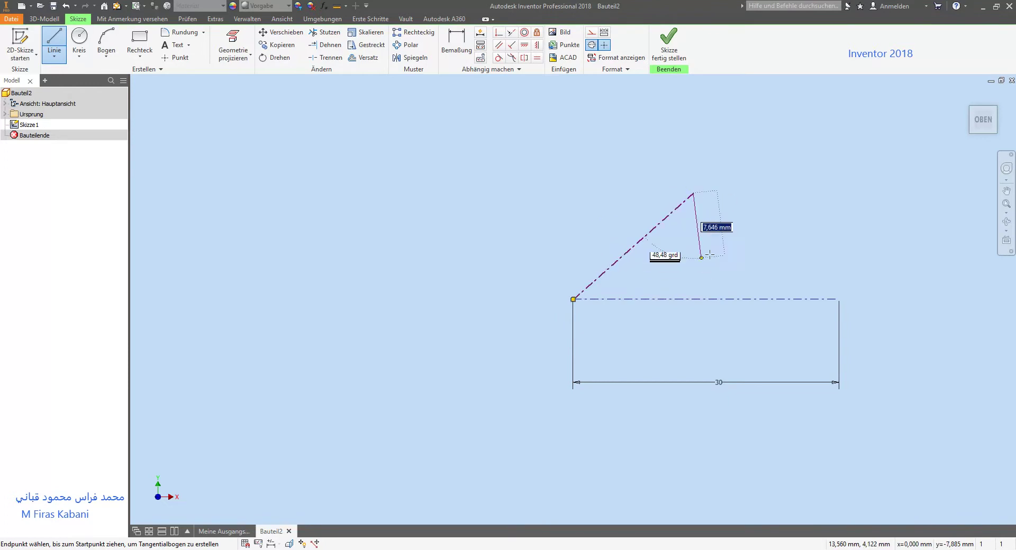
click(693, 194)
key(Escape)
click(604, 44)
click(591, 45)
click(54, 40)
click(574, 300)
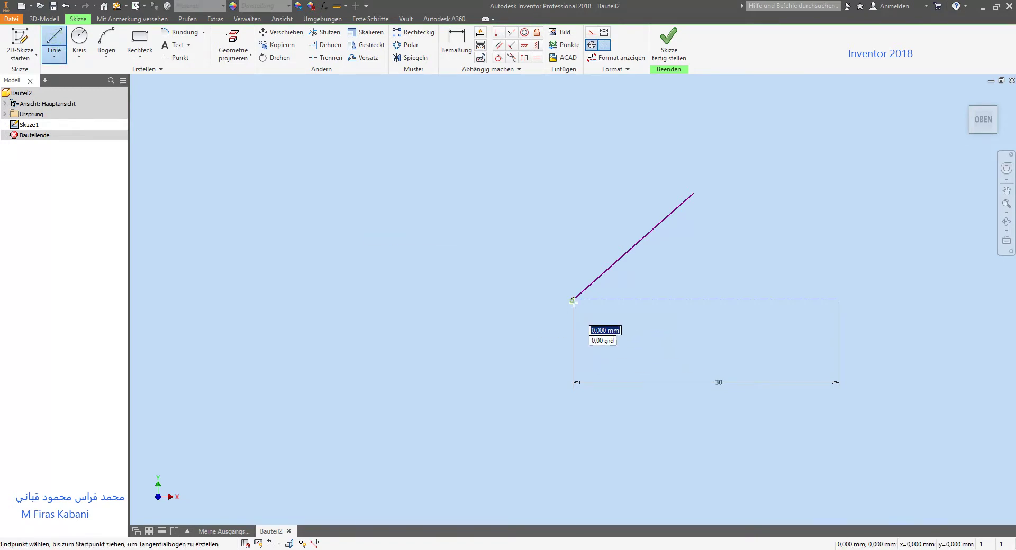
click(662, 398)
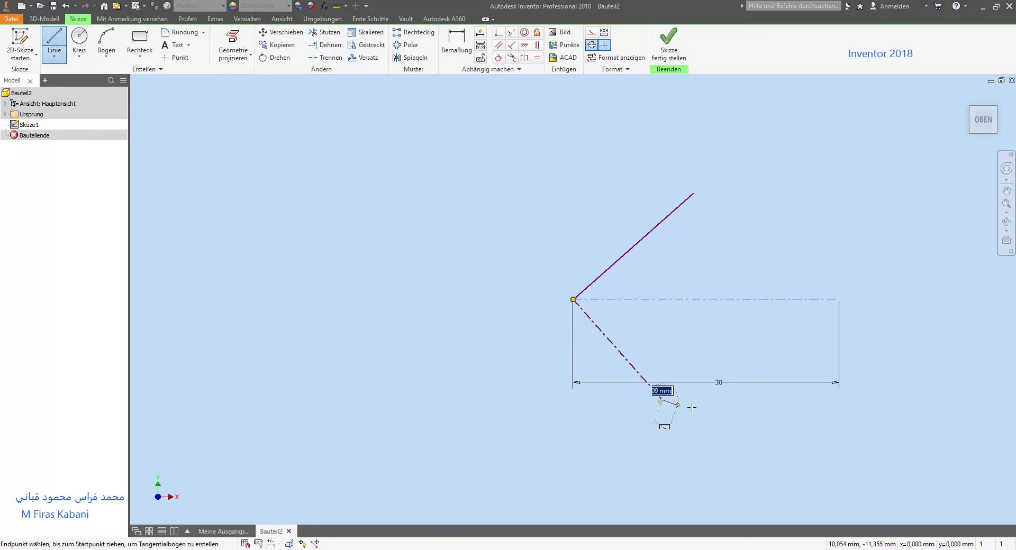
key(Escape)
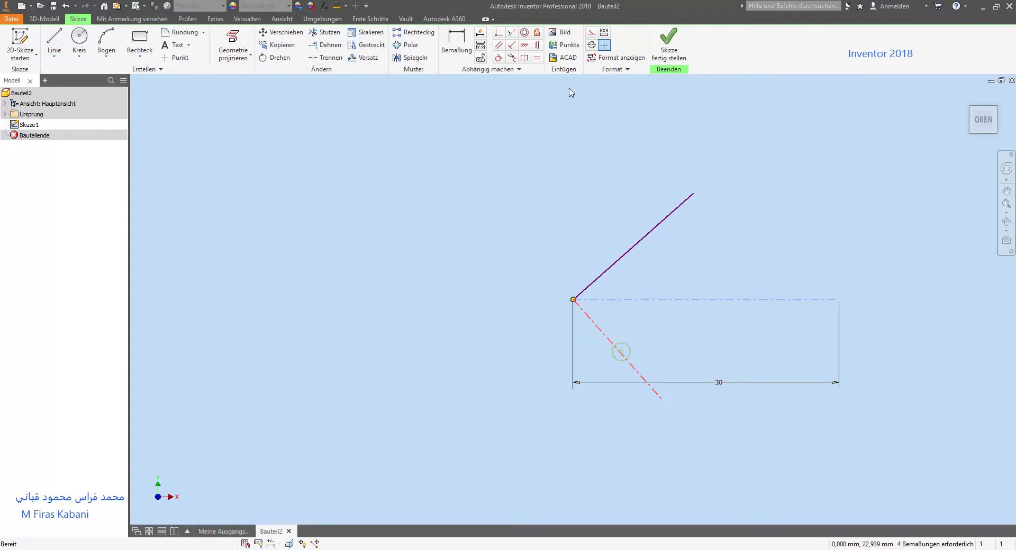
click(604, 45)
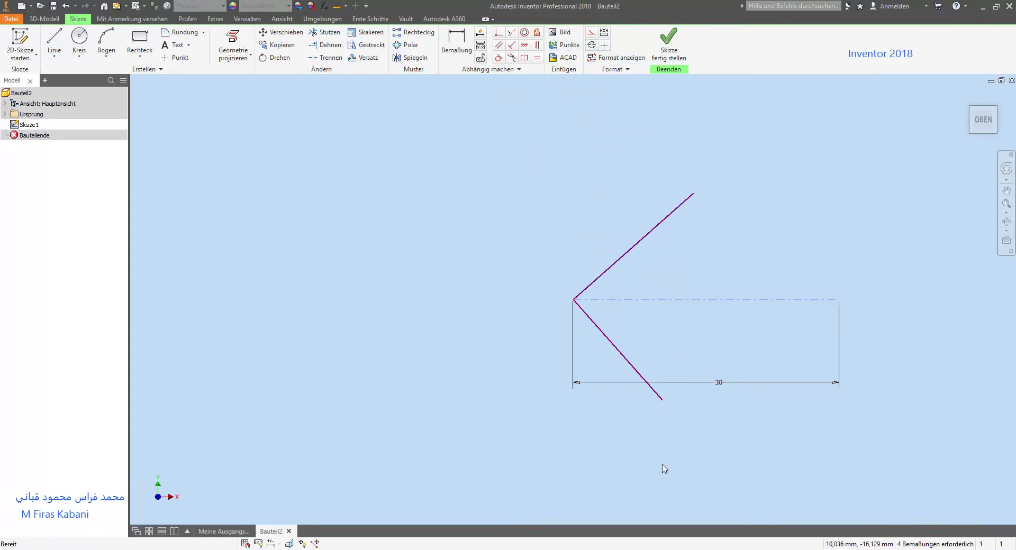
click(52, 40)
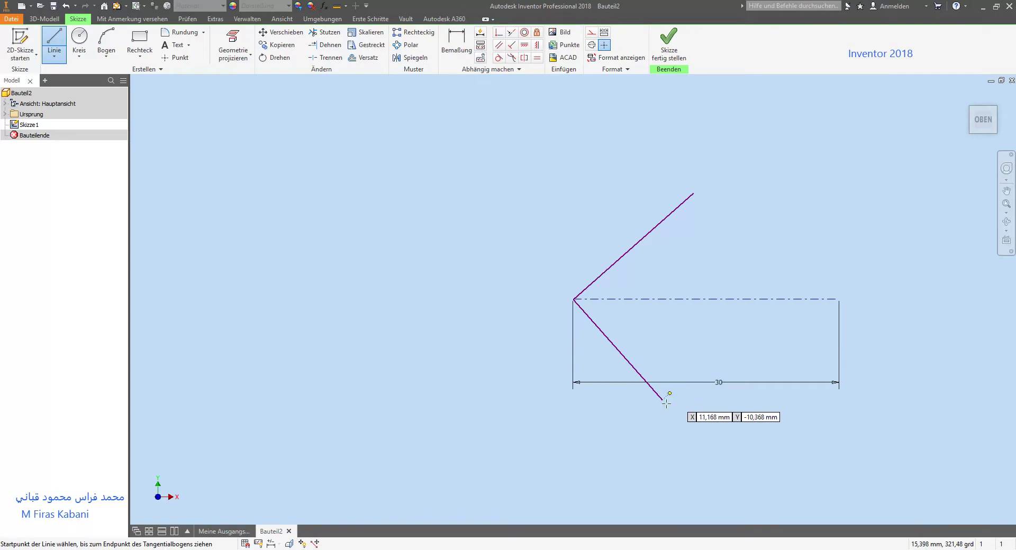
- Draw the bottom, right and notch edges, closing the outline at the upper slanted line
click(663, 400)
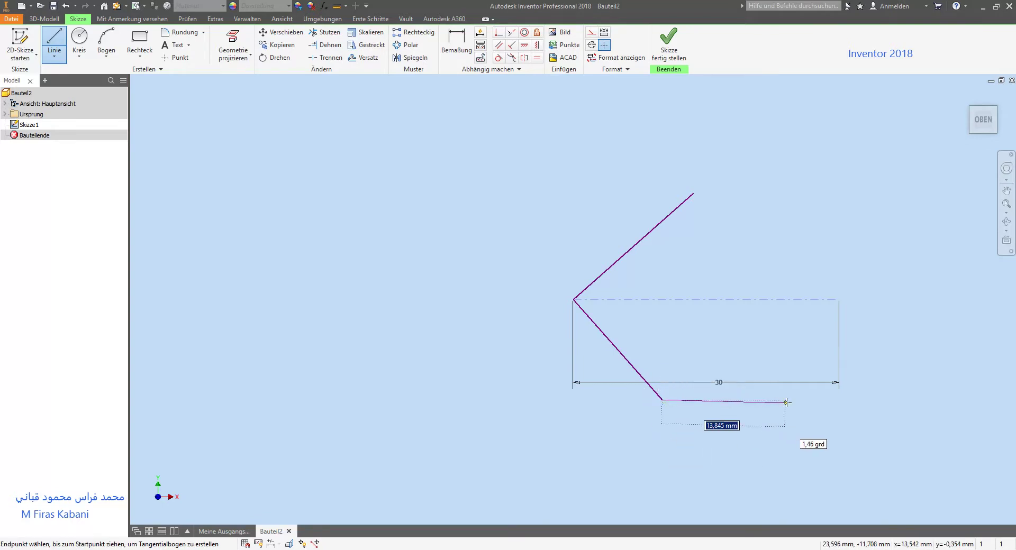
click(842, 400)
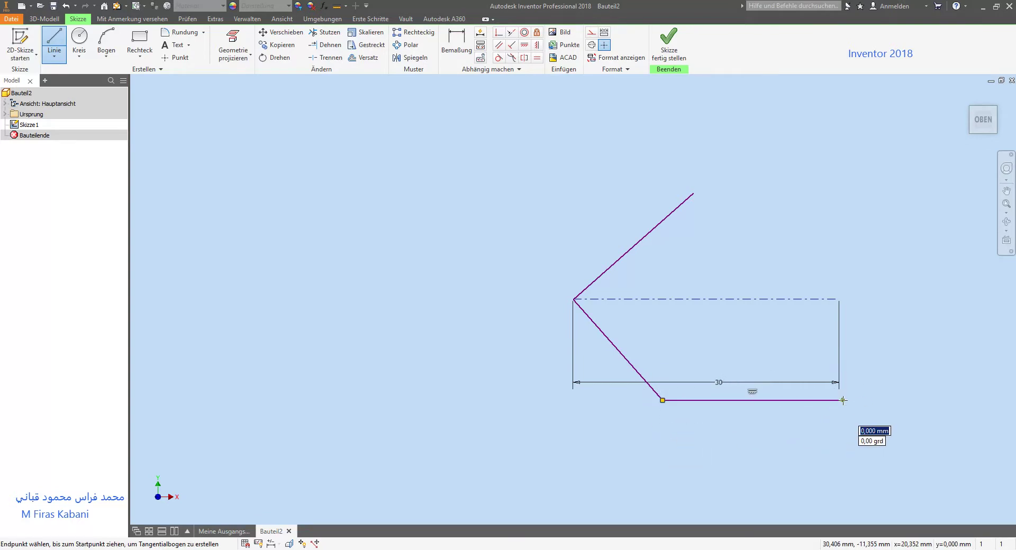
click(842, 324)
click(748, 324)
click(749, 248)
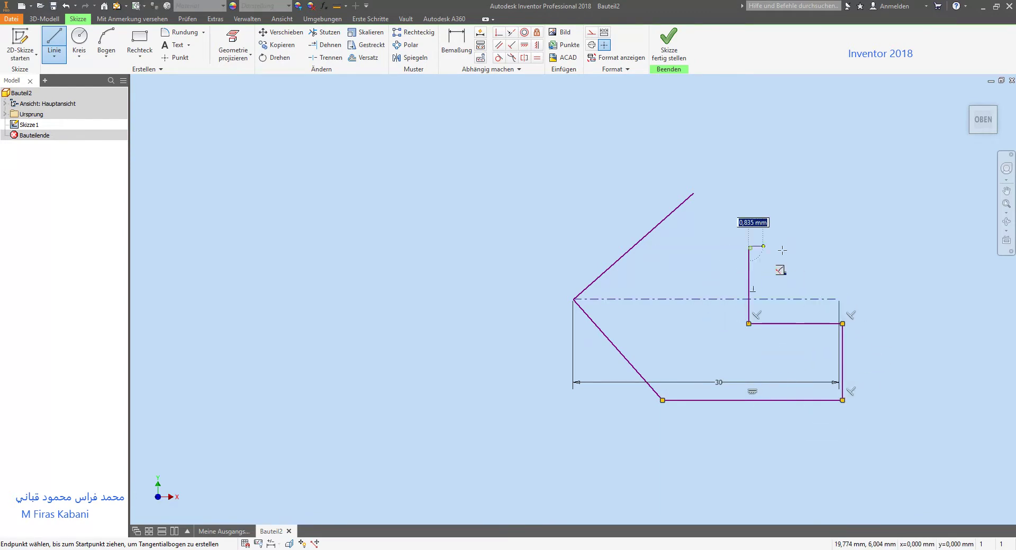
click(843, 247)
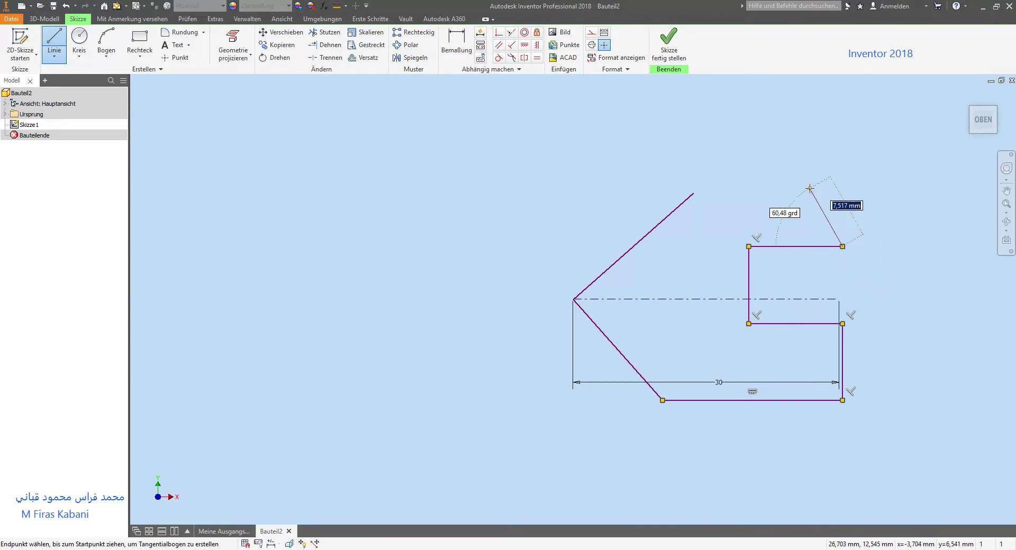
click(843, 173)
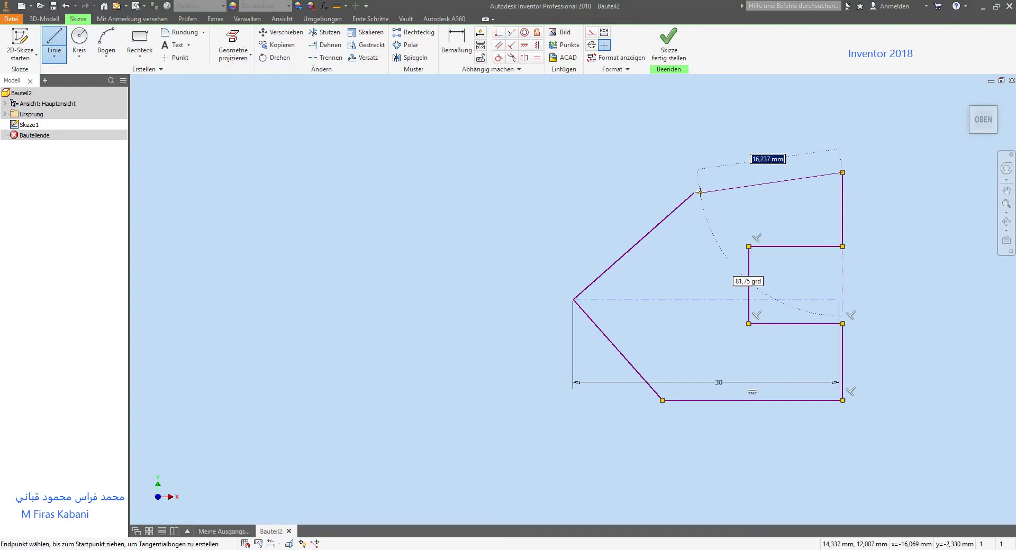
click(693, 193)
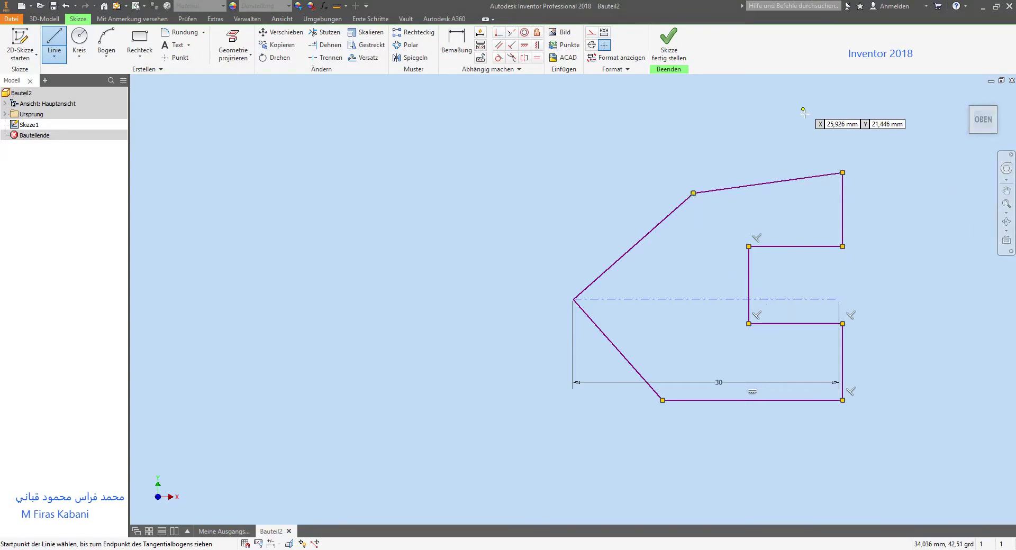
key(Escape)
- Make the top and bottom edges horizontal, dismissing the already-exists warning
click(526, 46)
click(786, 180)
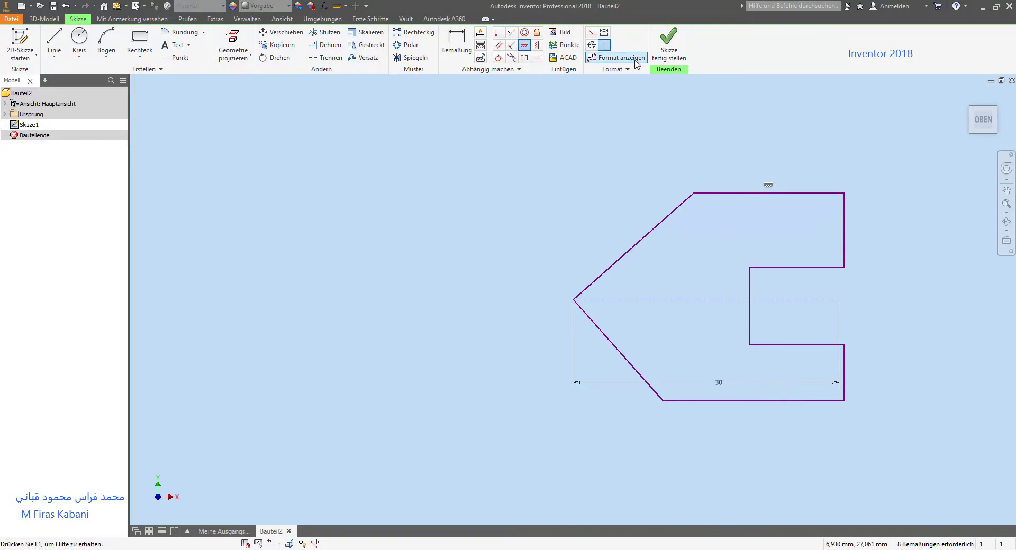
click(746, 401)
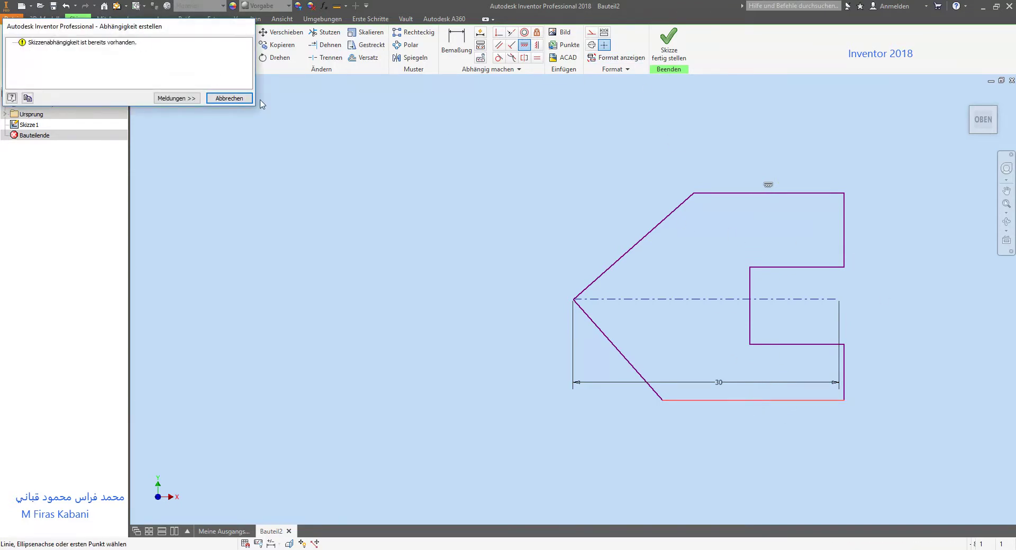
click(232, 98)
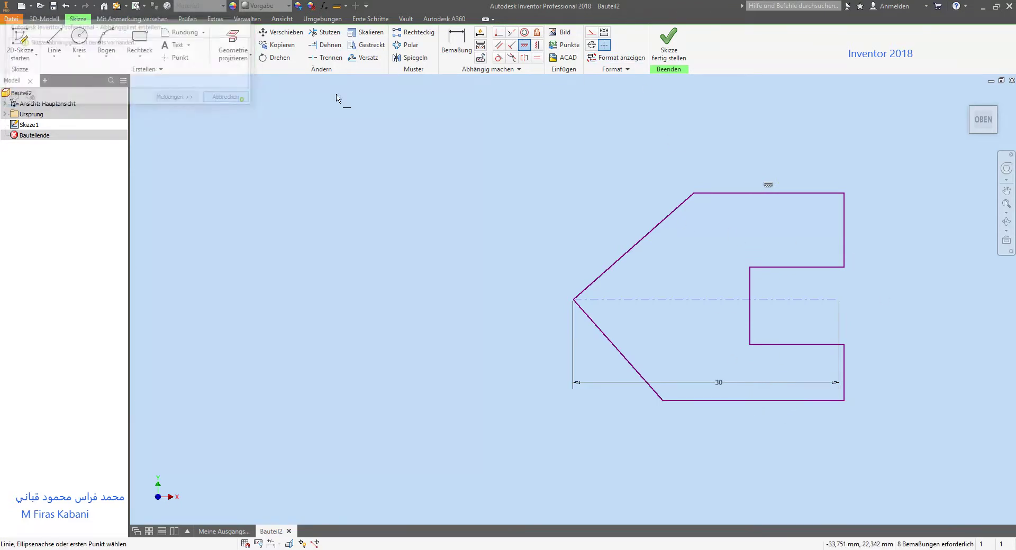
- Make the slanted edges, top/bottom edges, notch edges and right verticals pairwise equal
click(536, 57)
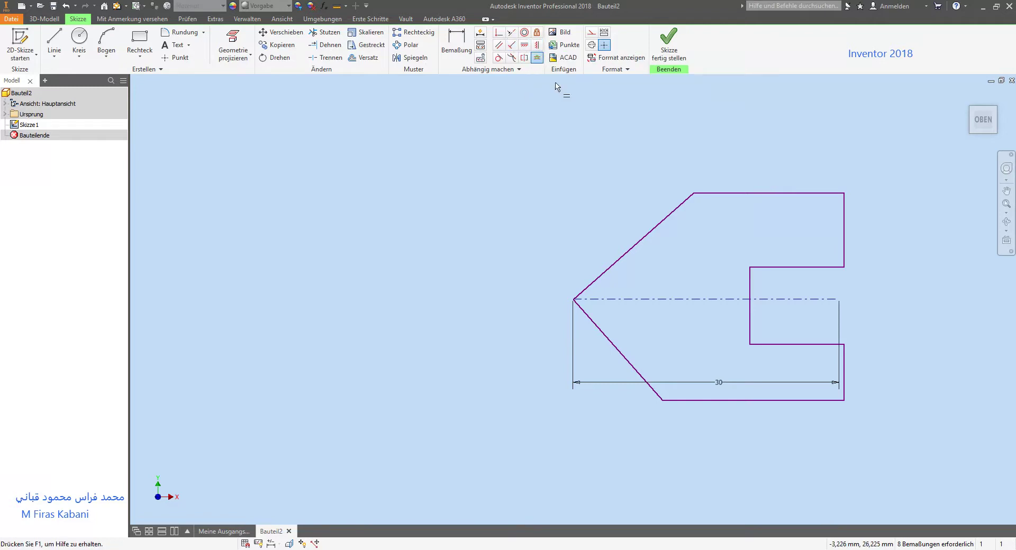
click(648, 234)
click(634, 366)
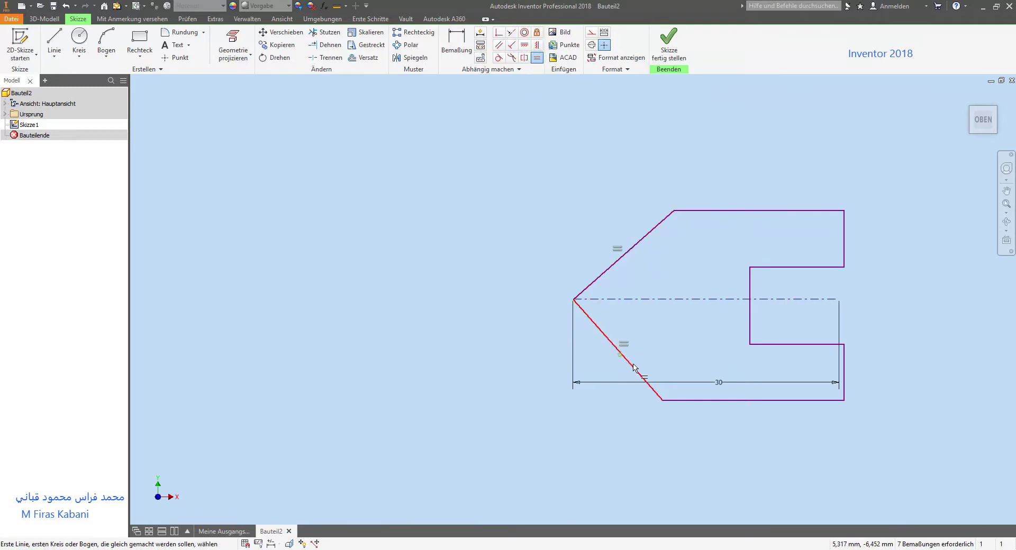
click(765, 400)
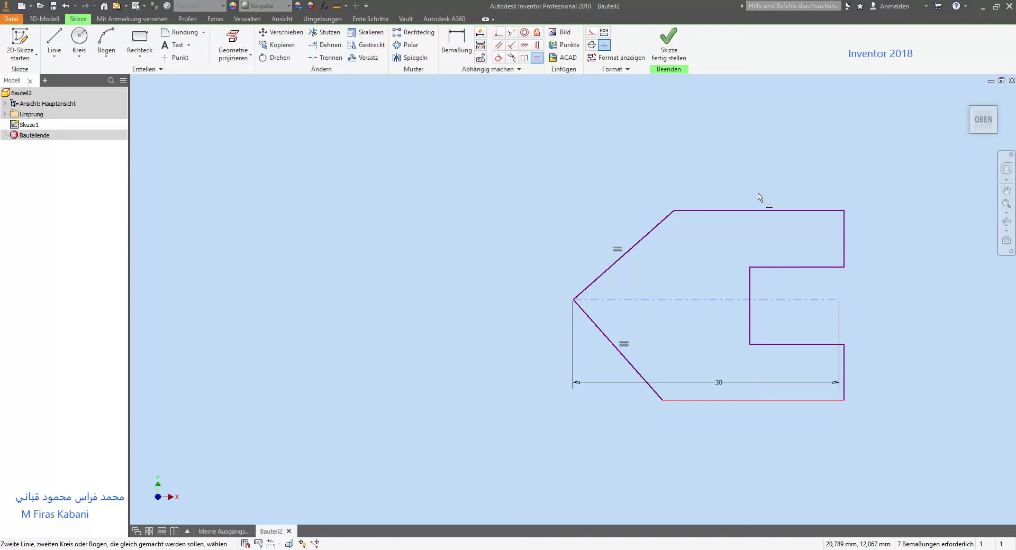
click(748, 211)
click(806, 269)
click(808, 345)
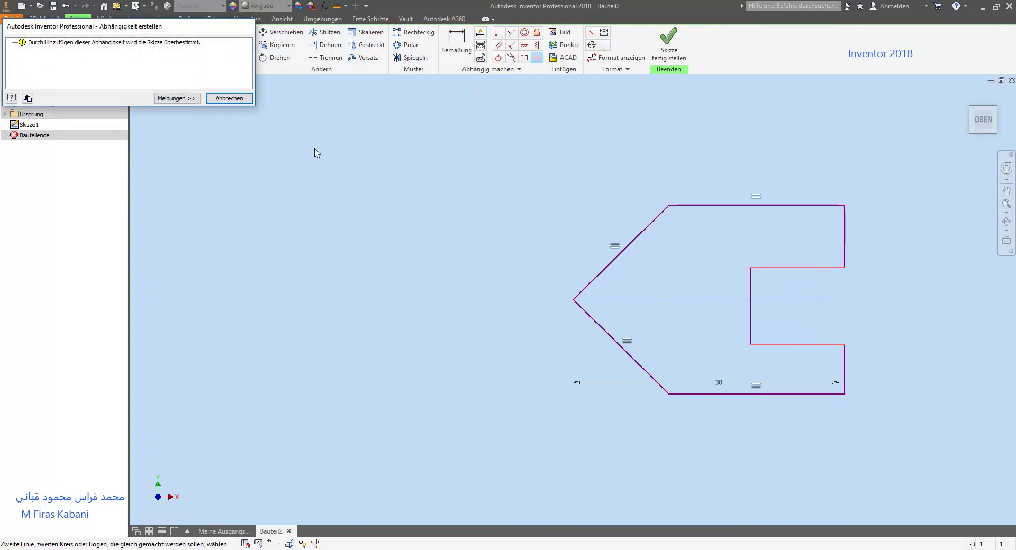
click(238, 99)
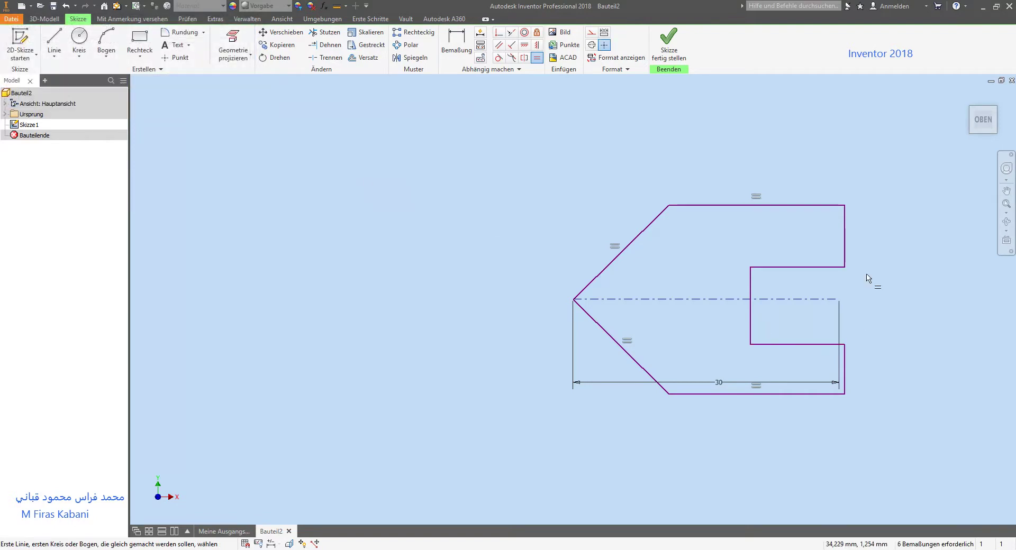
click(846, 233)
click(846, 377)
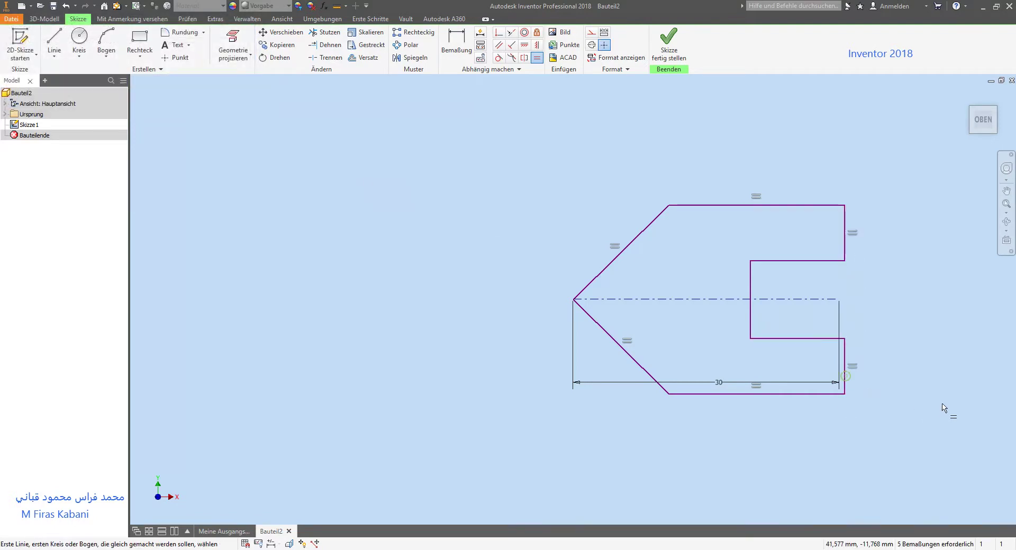
click(463, 38)
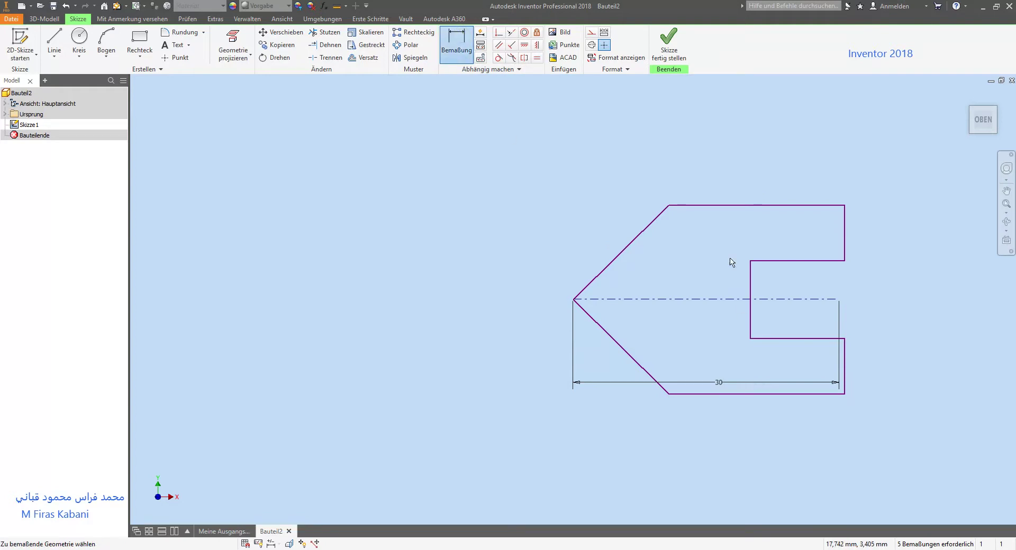
- Dimension the overall height to 70 and the notch height to 25
click(762, 206)
click(776, 394)
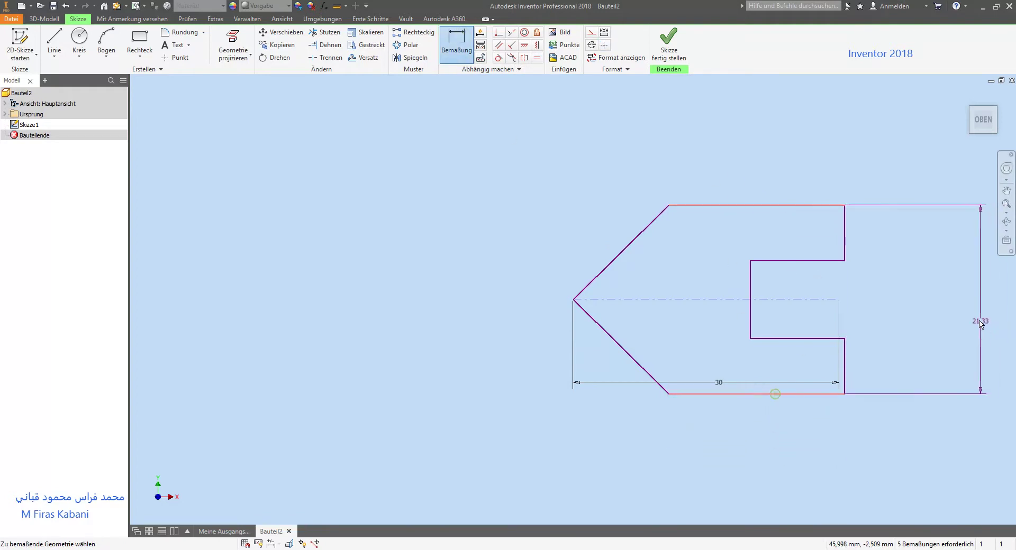
click(920, 307)
text(7)
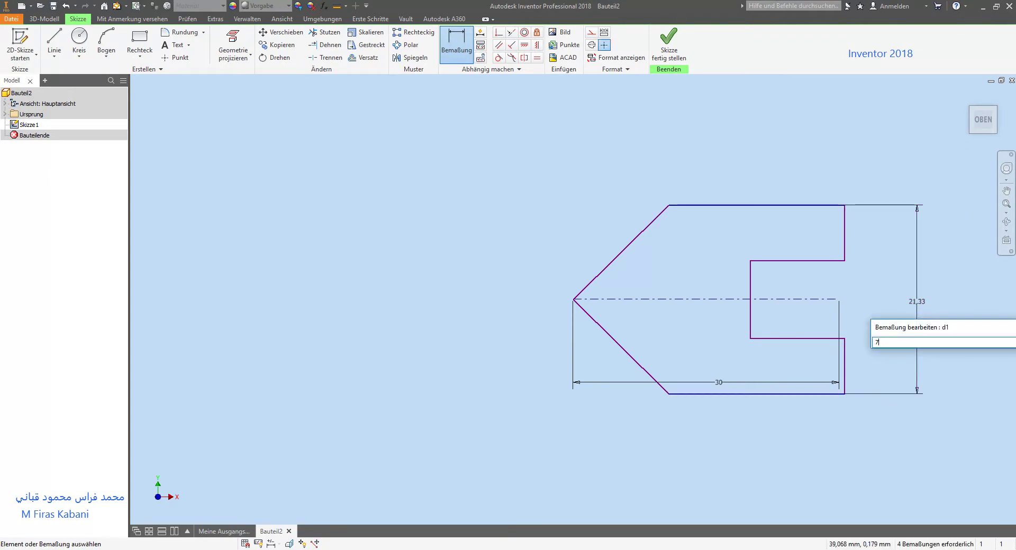
text(0)
key(Return)
scroll(862, 291, down, 3)
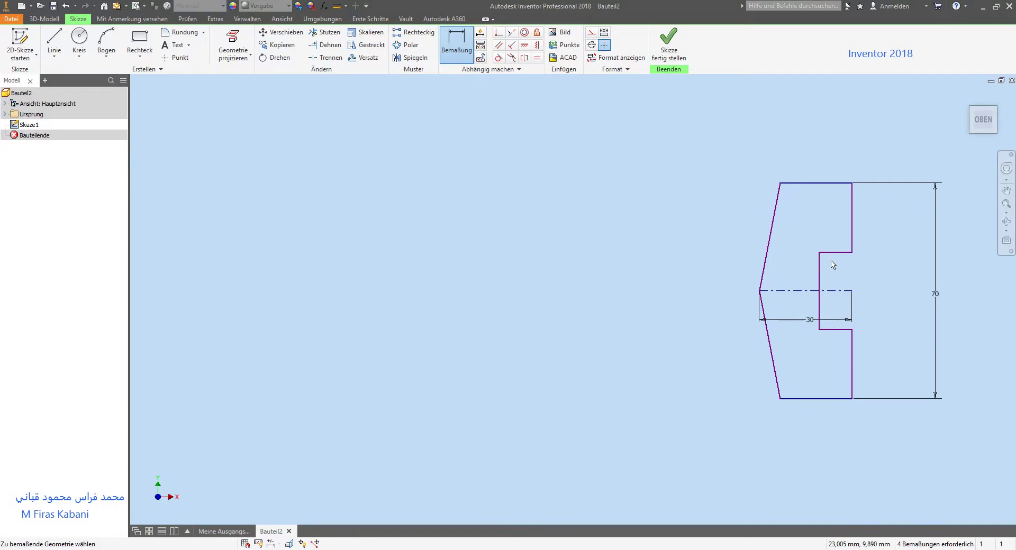
click(852, 253)
click(852, 330)
click(896, 301)
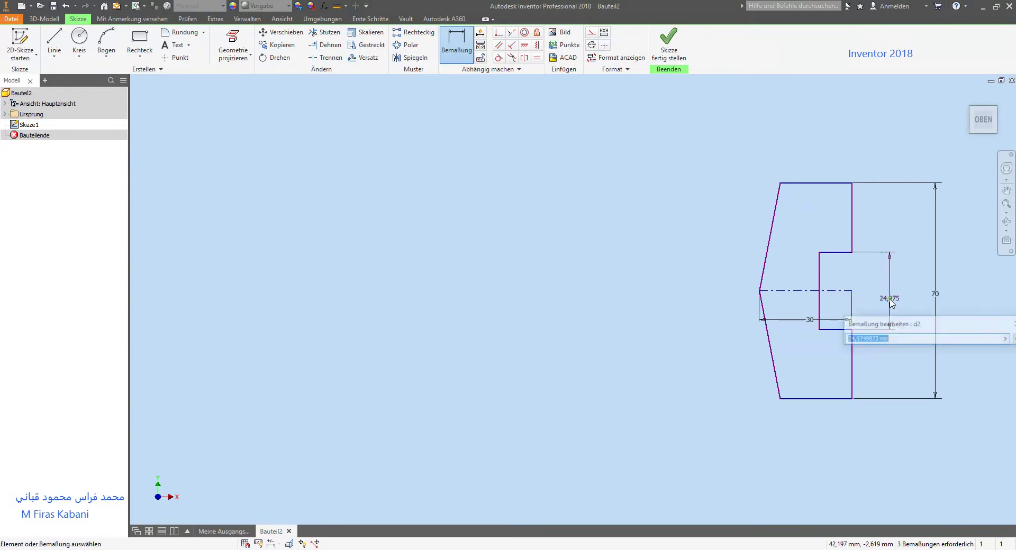
text(25)
key(Return)
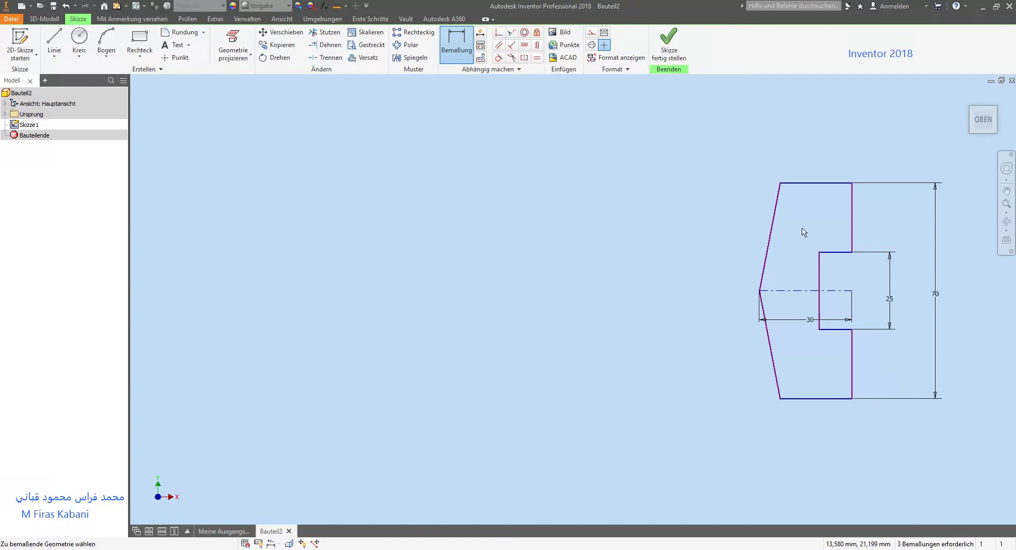
- Set the arrow tip angle to 90° and the overall width to 70
click(773, 232)
click(773, 361)
click(792, 289)
text(90)
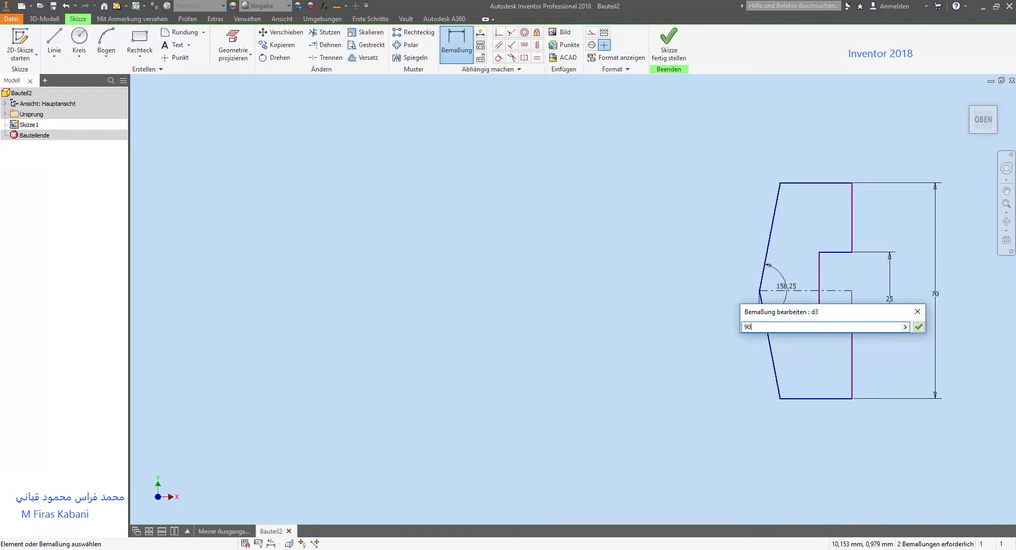
key(Return)
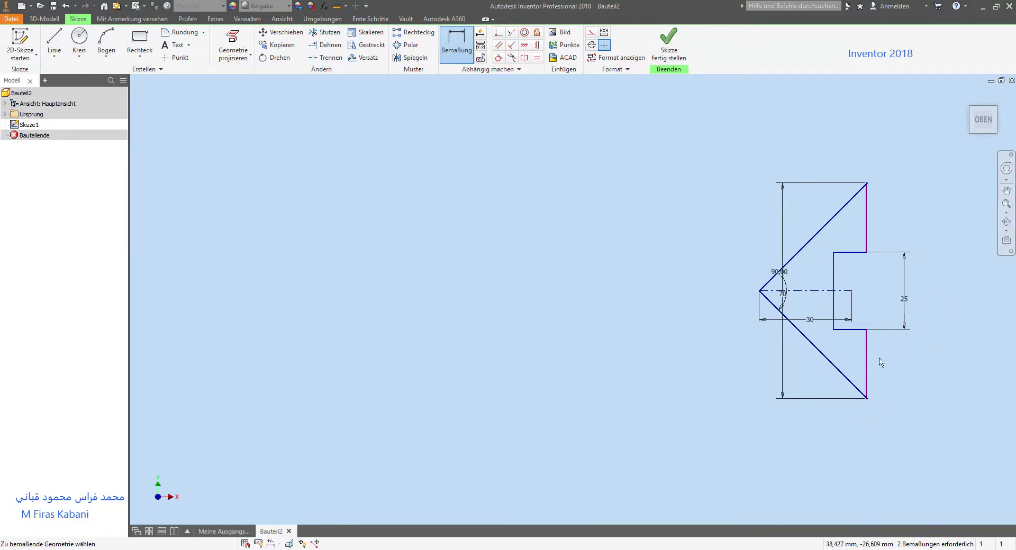
click(867, 370)
click(759, 291)
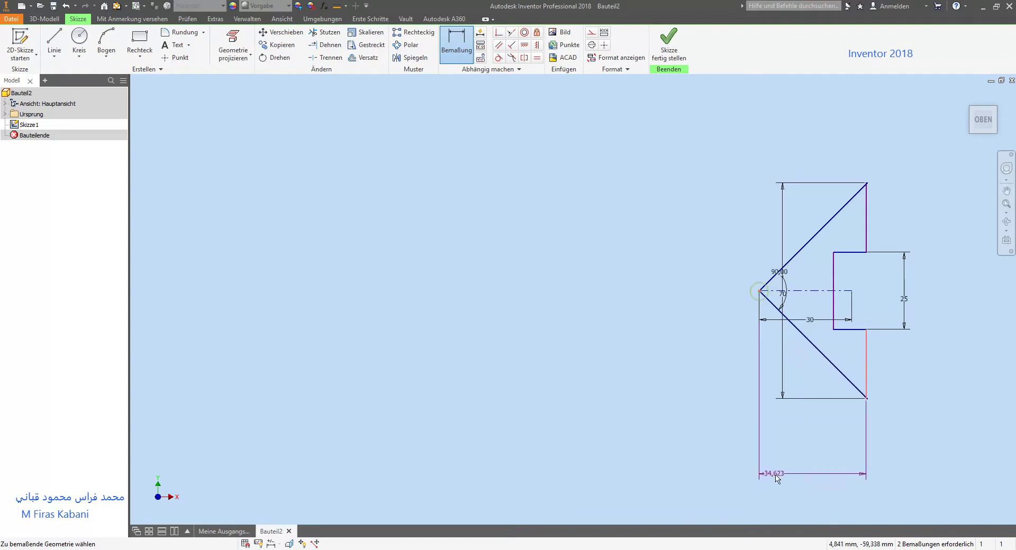
click(858, 478)
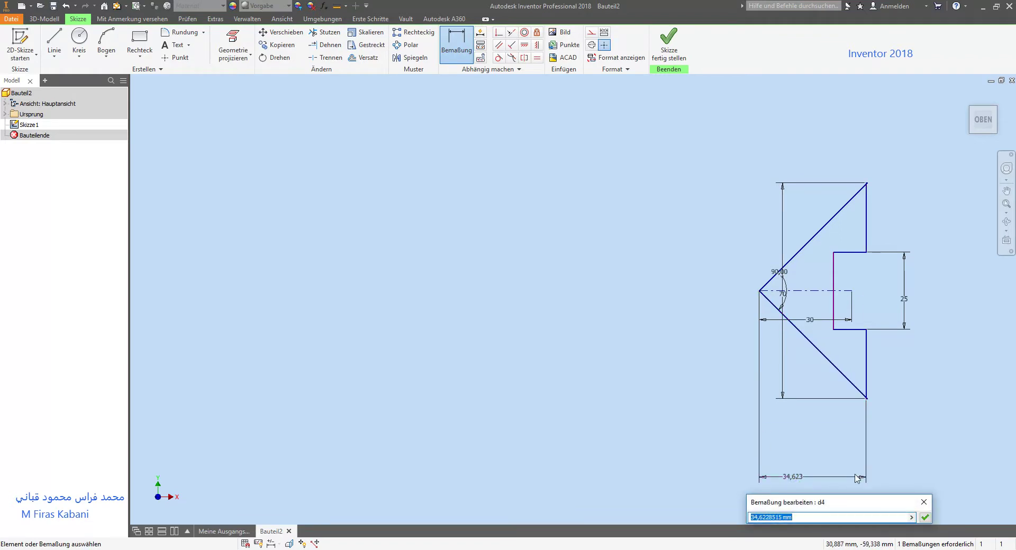
text(70)
key(Return)
scroll(970, 445, up, 2)
scroll(972, 427, down, 3)
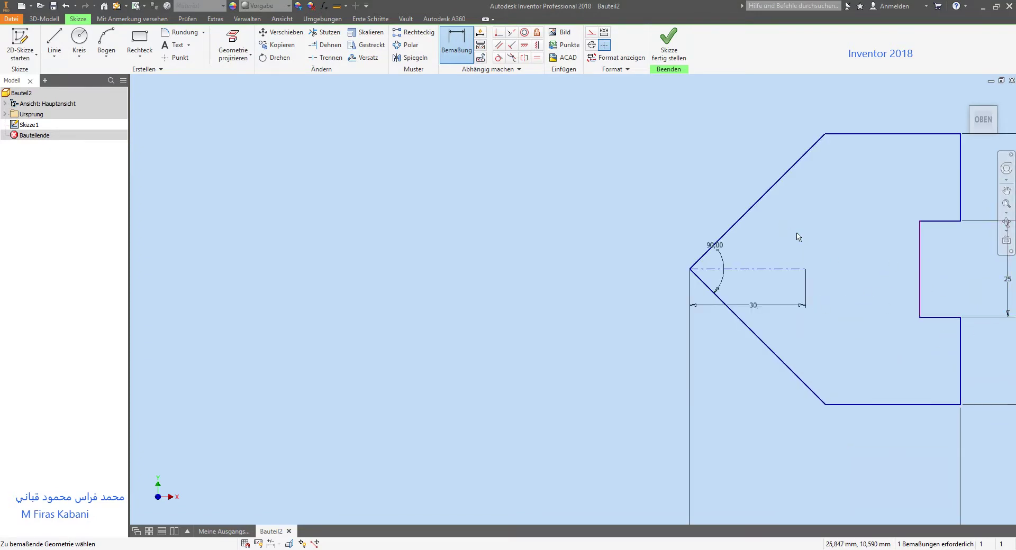
scroll(953, 288, up, 2)
scroll(955, 290, down, 3)
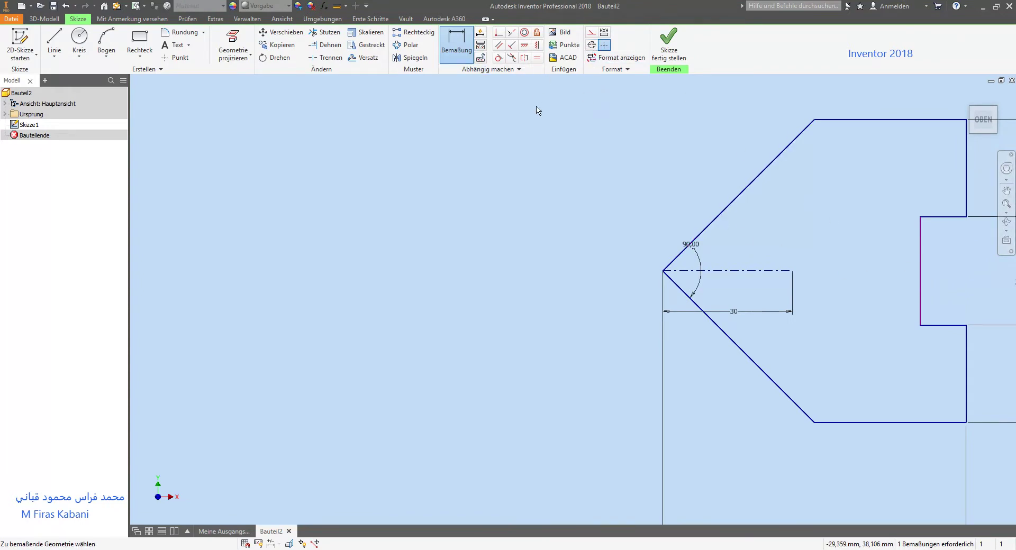
- Try symmetric constraints on the slanted edges, cancelling each over-constraint warning
click(524, 59)
click(739, 194)
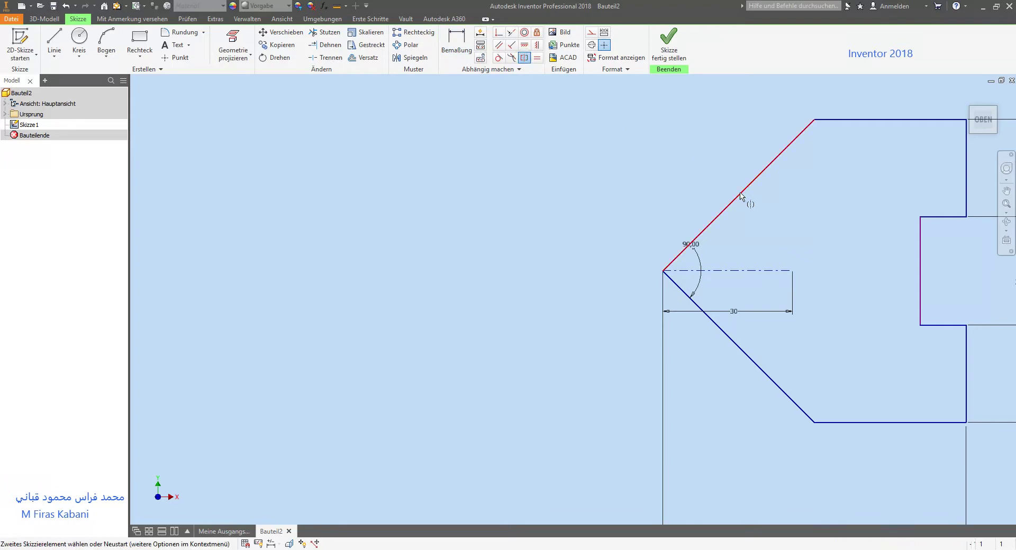
click(766, 376)
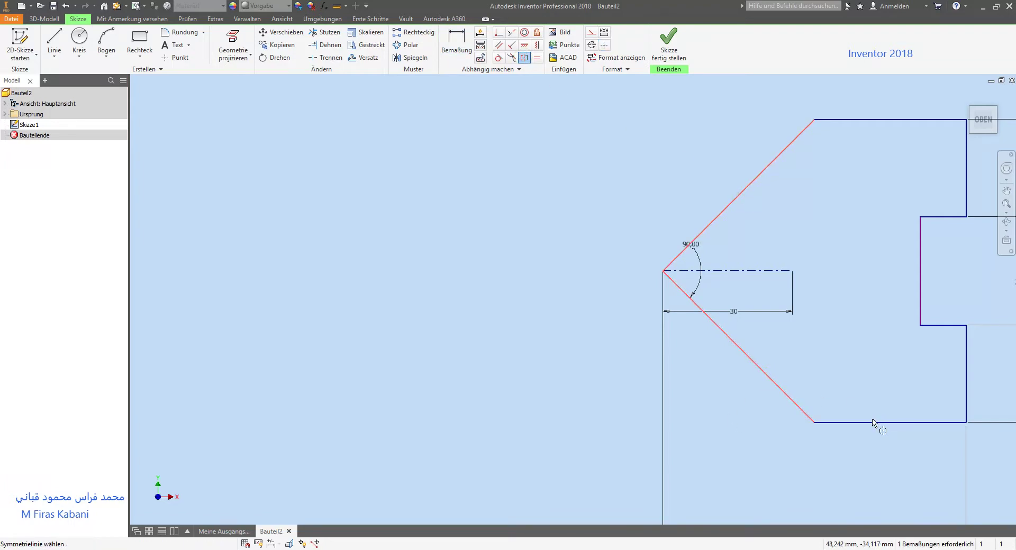
click(875, 425)
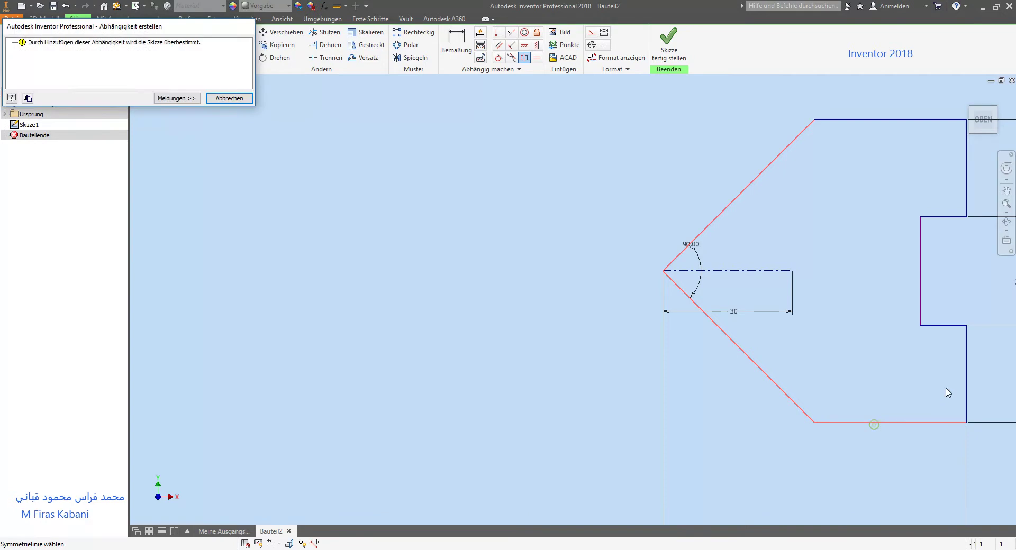
click(229, 98)
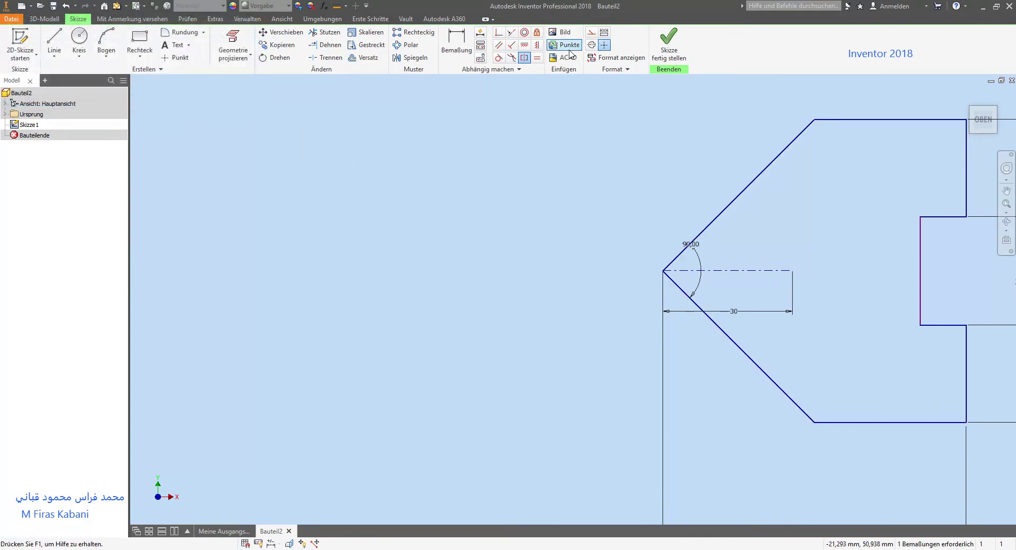
click(530, 56)
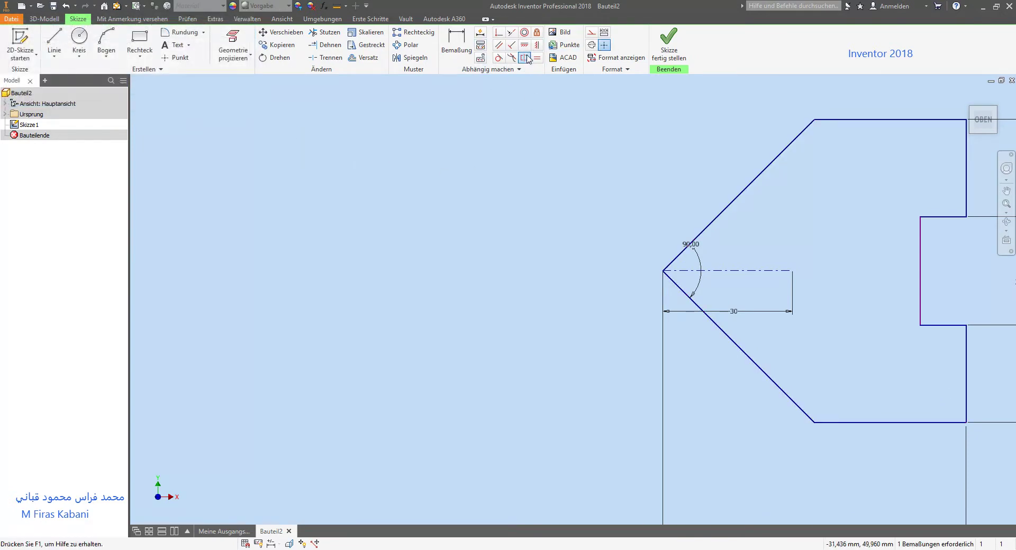
click(874, 121)
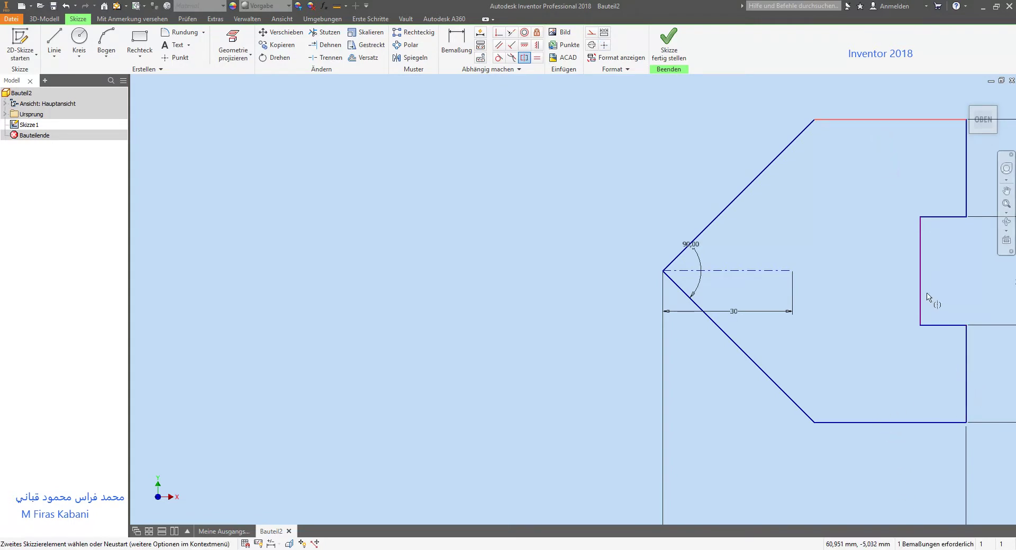
click(764, 384)
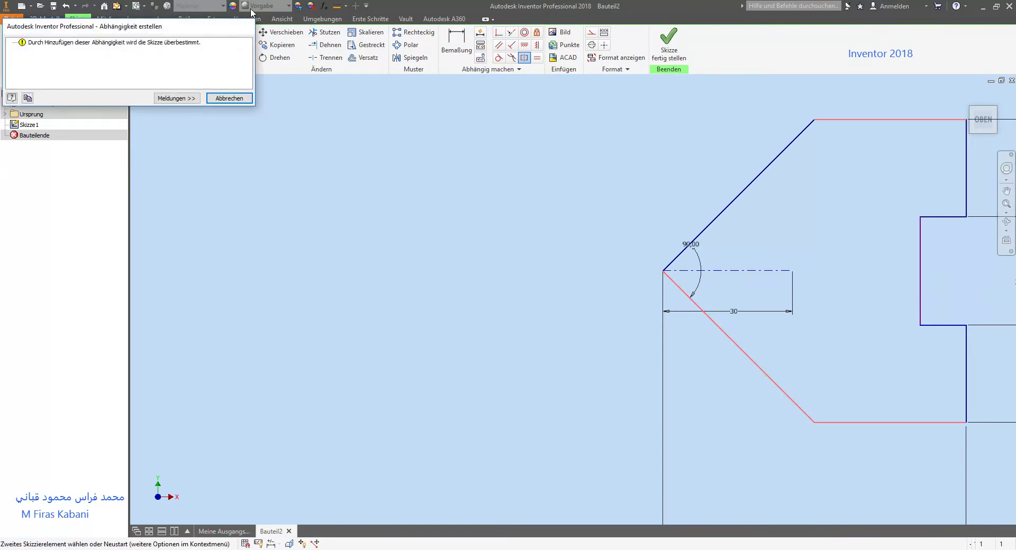
click(244, 101)
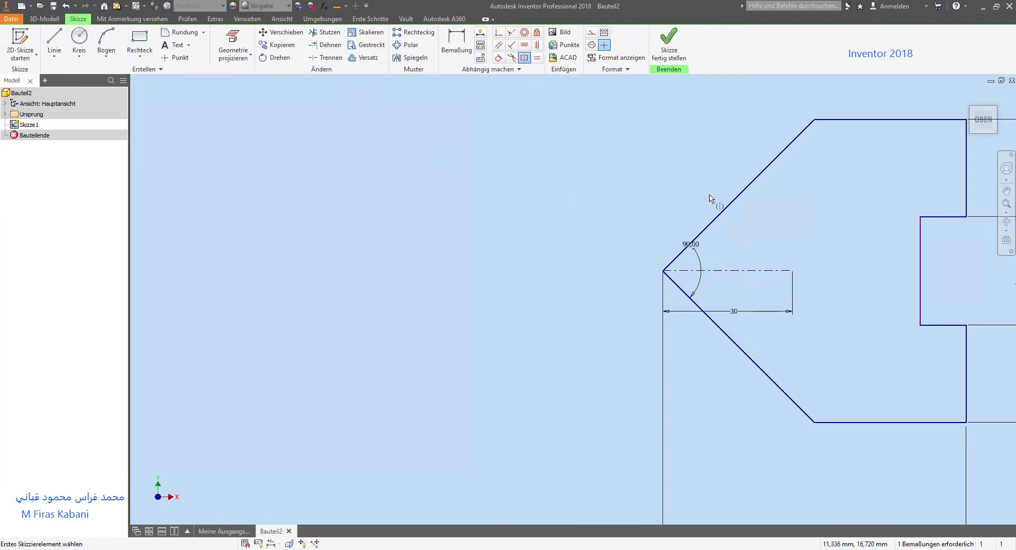
click(729, 206)
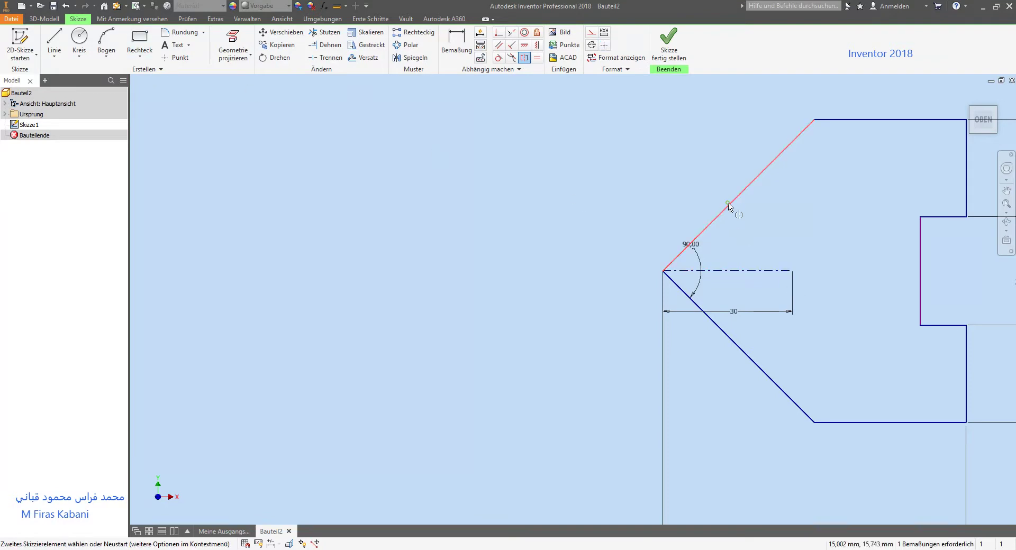
click(741, 347)
click(241, 99)
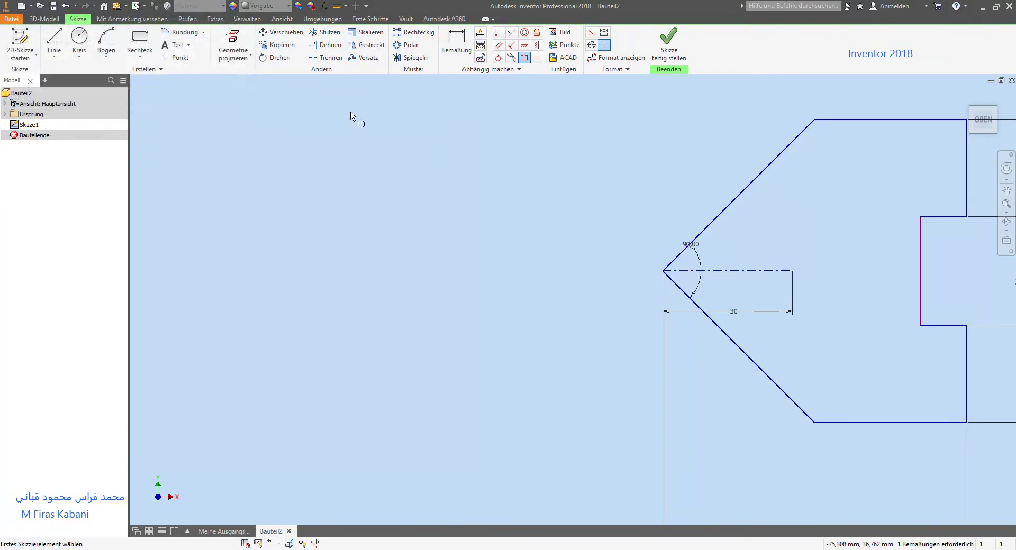
click(258, 544)
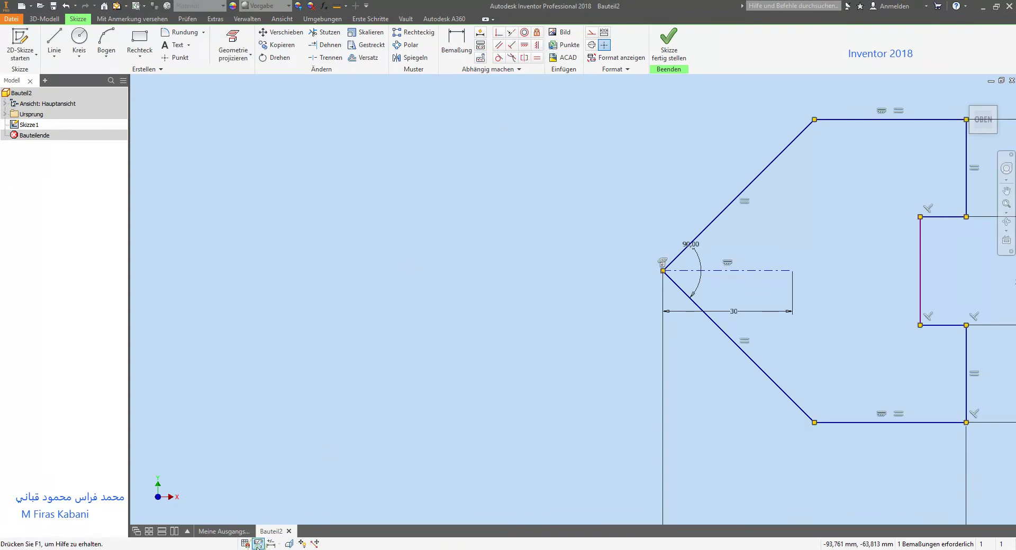
middle_drag(868, 217, 555, 227)
click(524, 57)
click(653, 190)
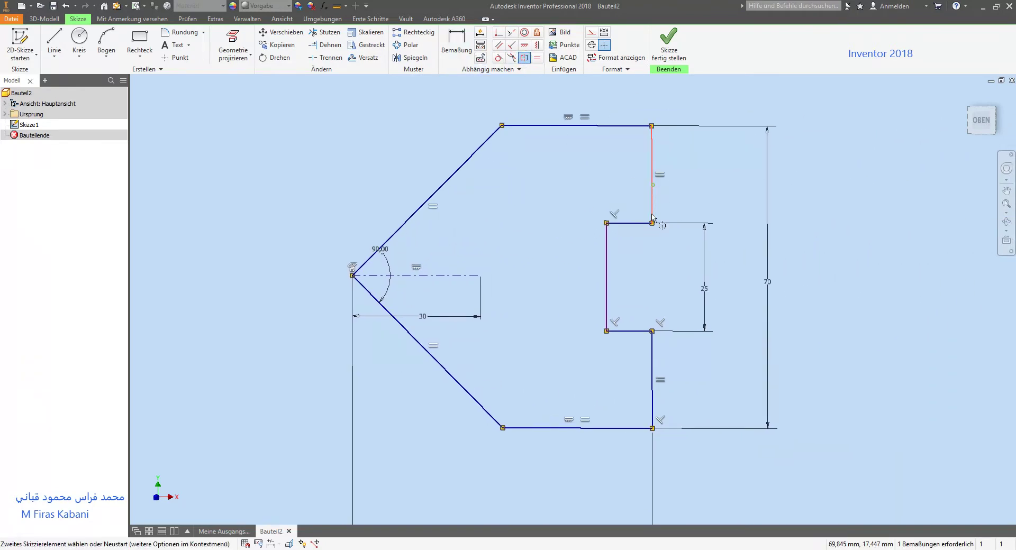
click(652, 369)
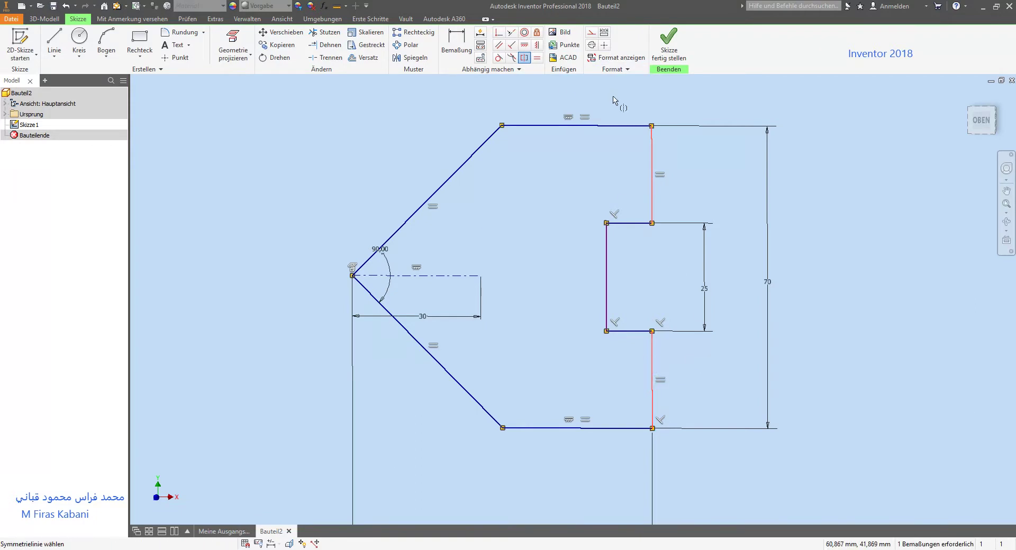
click(614, 127)
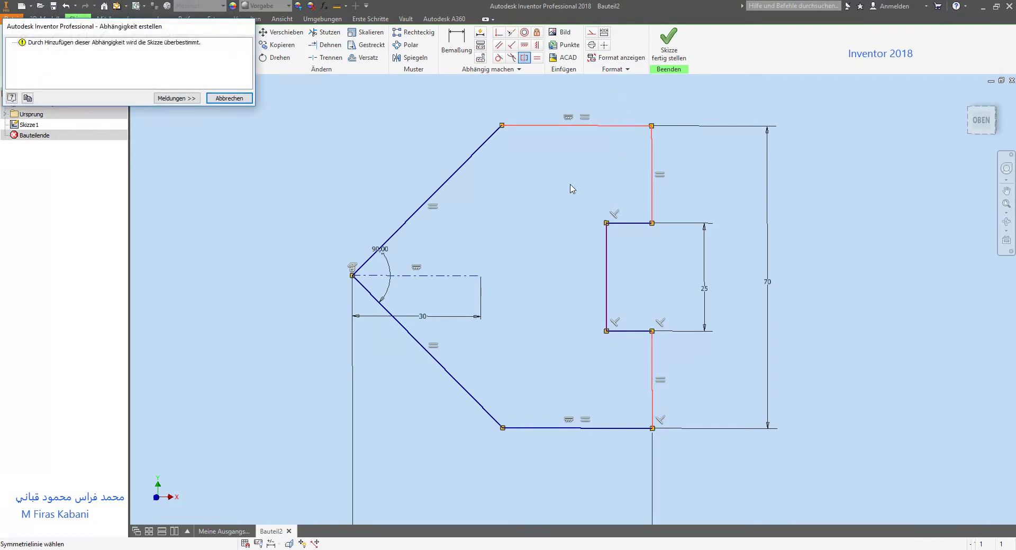
click(238, 103)
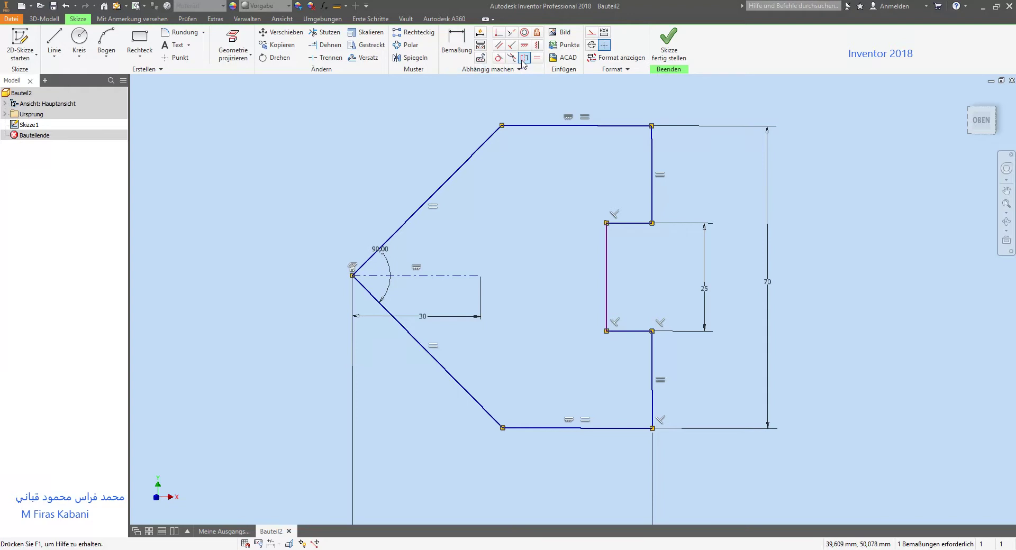
click(652, 191)
click(655, 379)
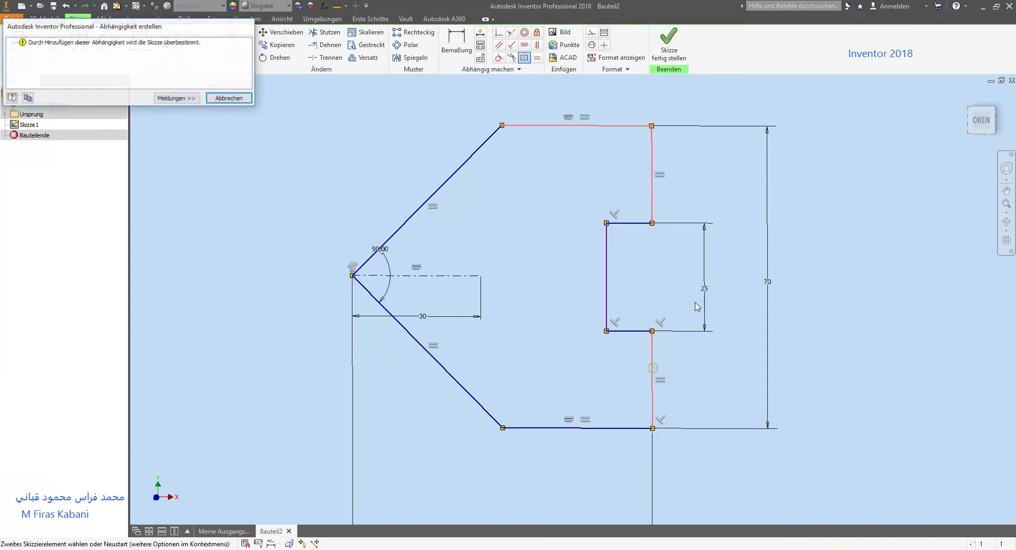
click(239, 101)
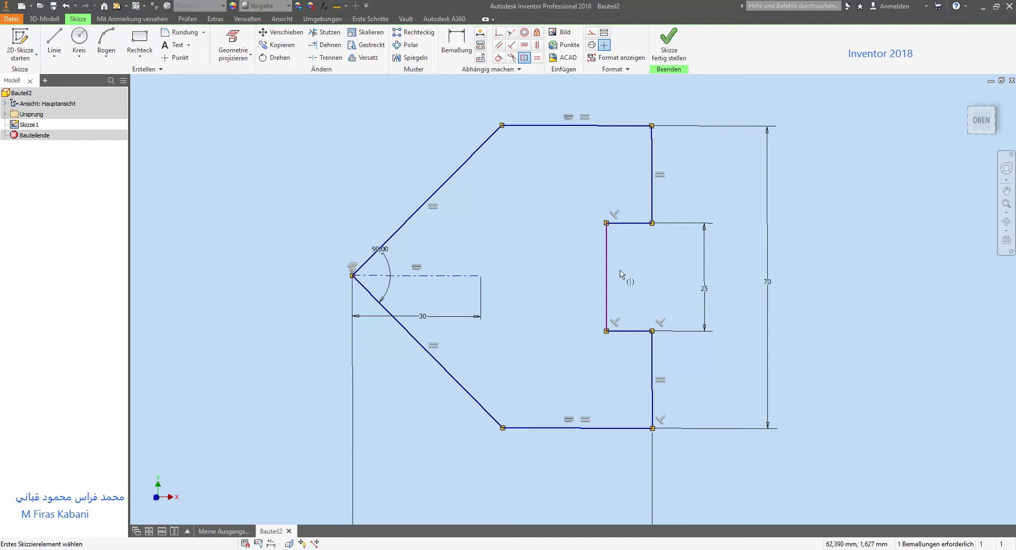
key(Escape)
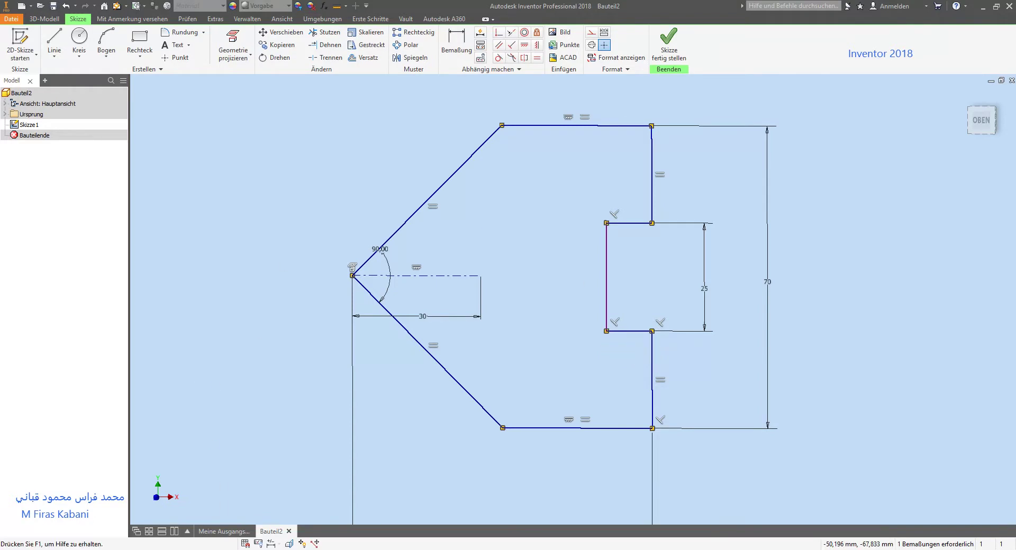
- Bring the Übung_a_16.pdf reference drawing to the front
key(alt+Tab)
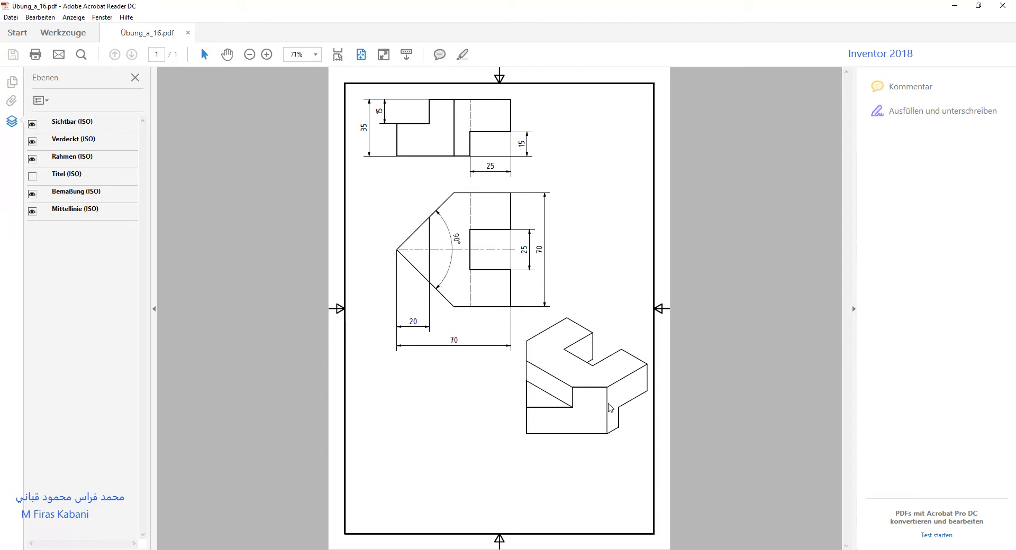
- Highlight the 25 dimension under the top view in the PDF
drag(481, 169, 497, 168)
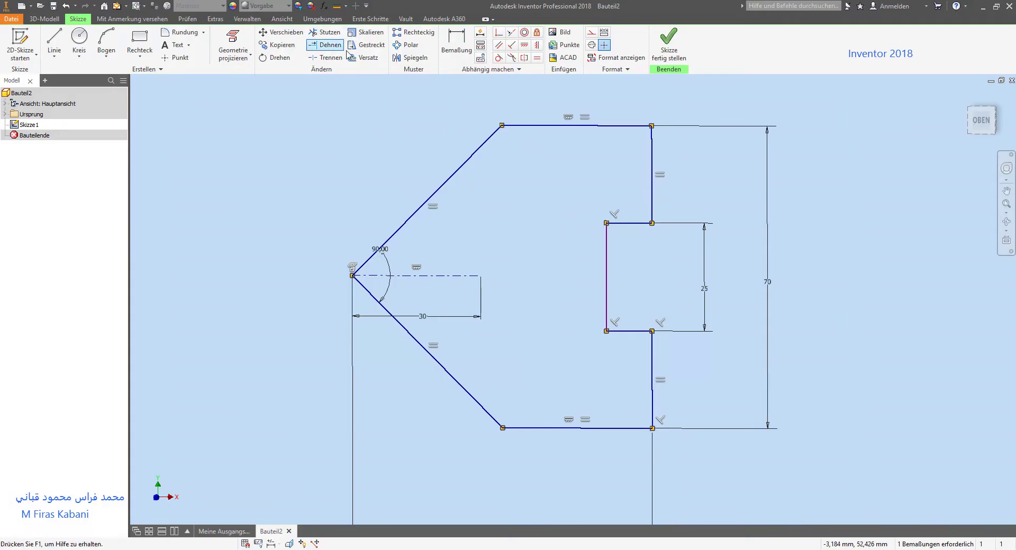
- Dimension the notch width to 25 and finish the sketch
click(456, 45)
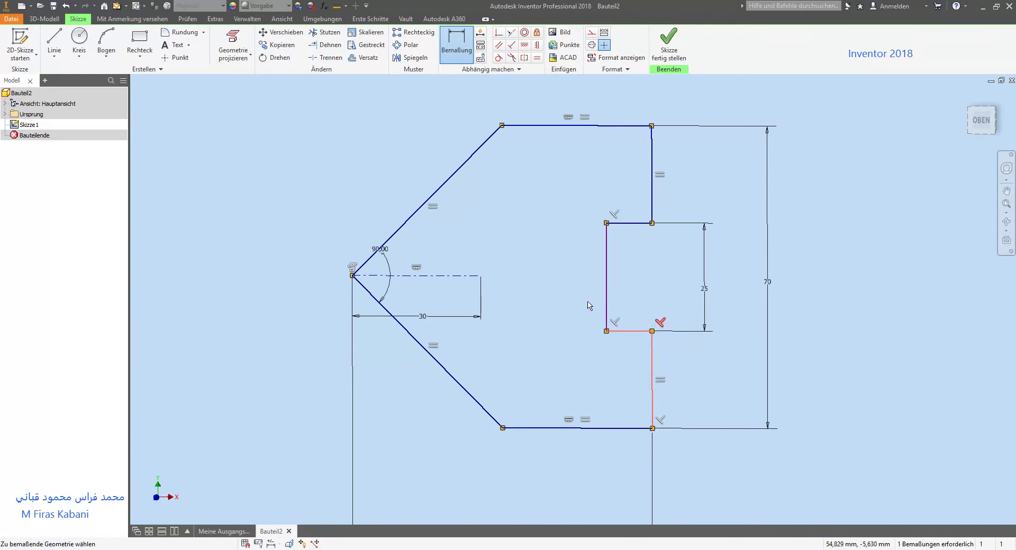
click(606, 291)
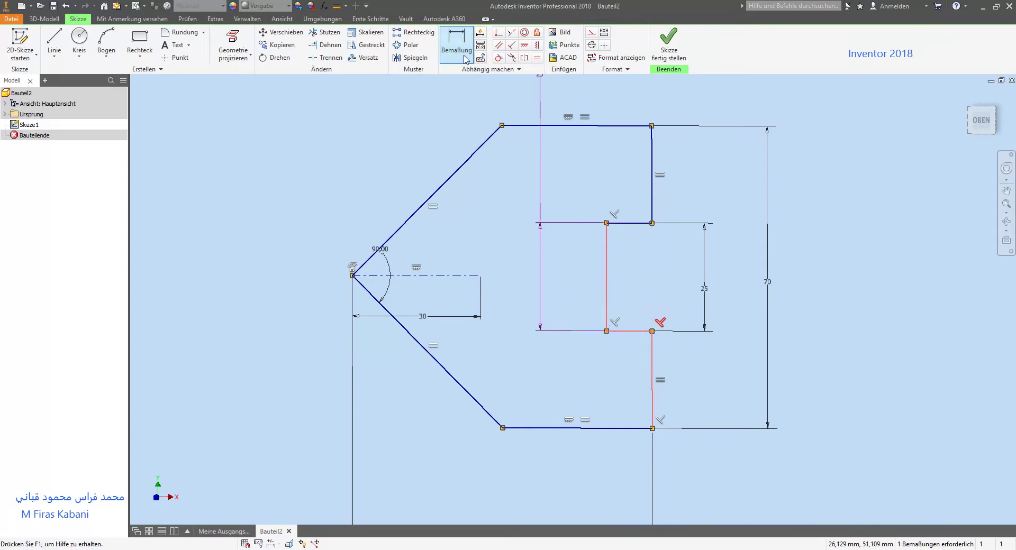
click(455, 42)
click(608, 296)
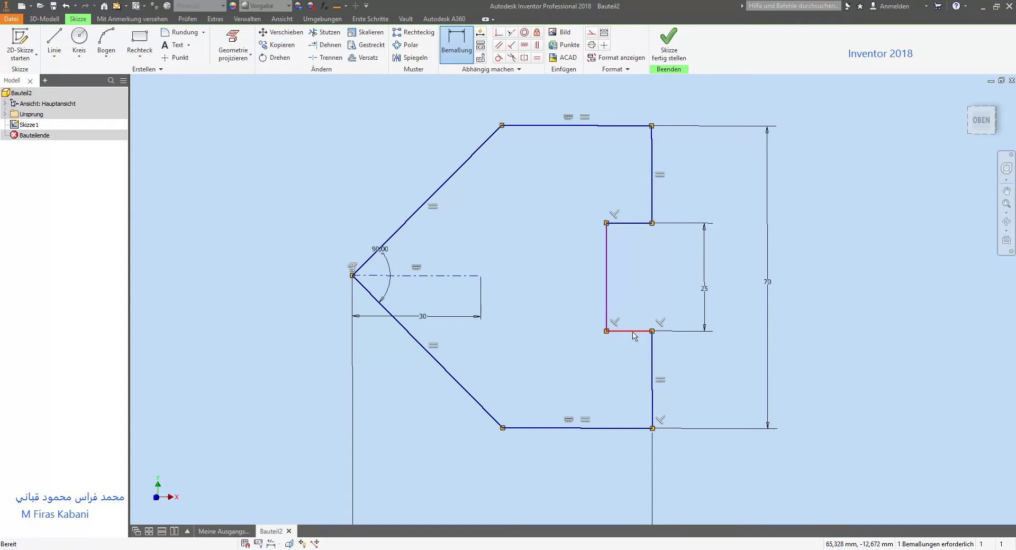
click(631, 335)
click(623, 392)
text(25)
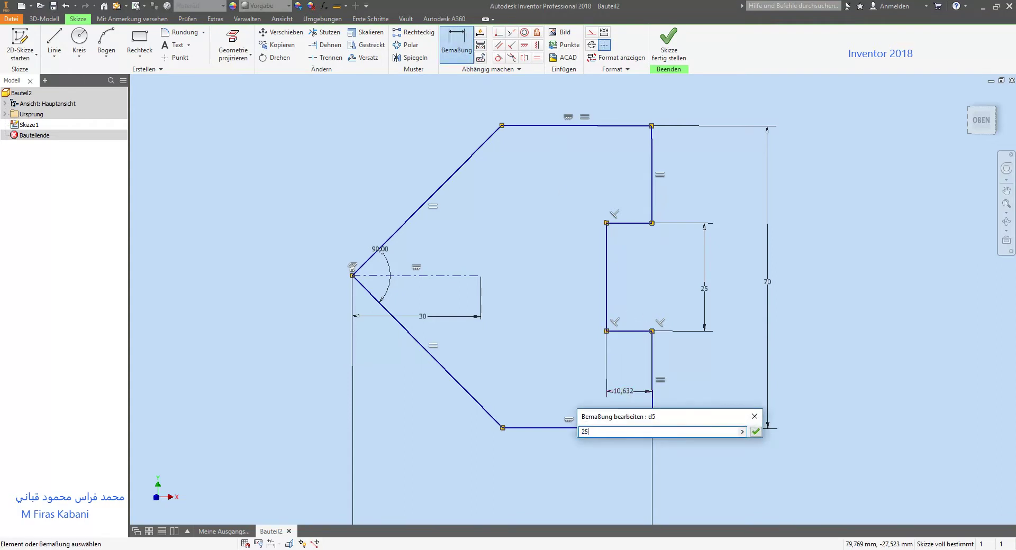
key(Return)
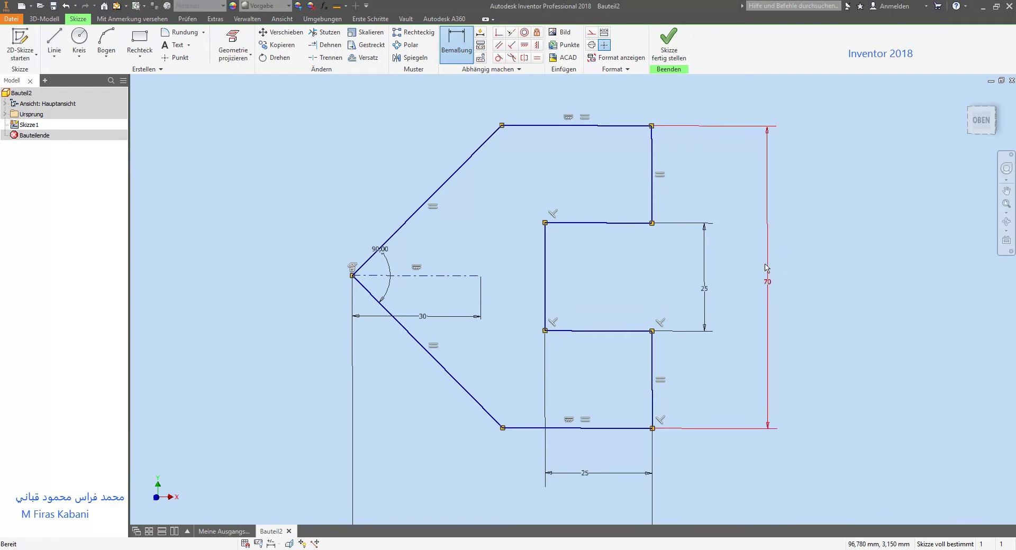
key(Escape)
scroll(773, 254, down, 3)
scroll(741, 233, up, 3)
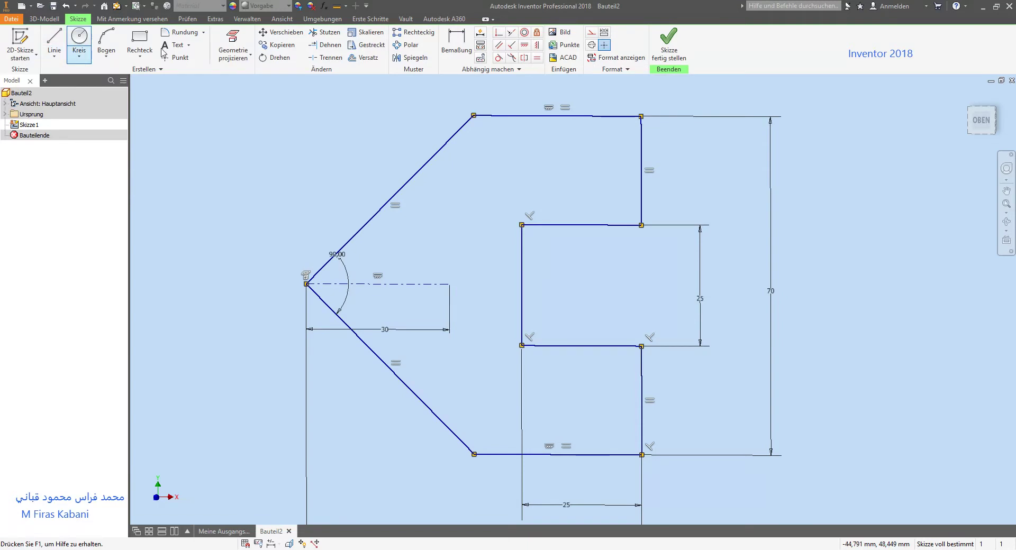
click(669, 40)
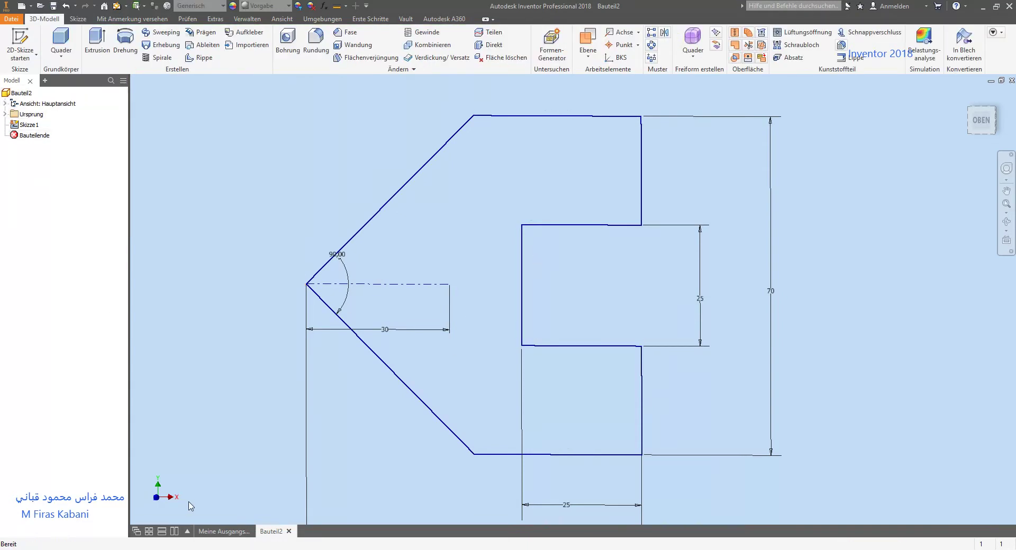
- Check the 35 height dimension on the PDF top view, then return to Inventor
key(alt+Tab)
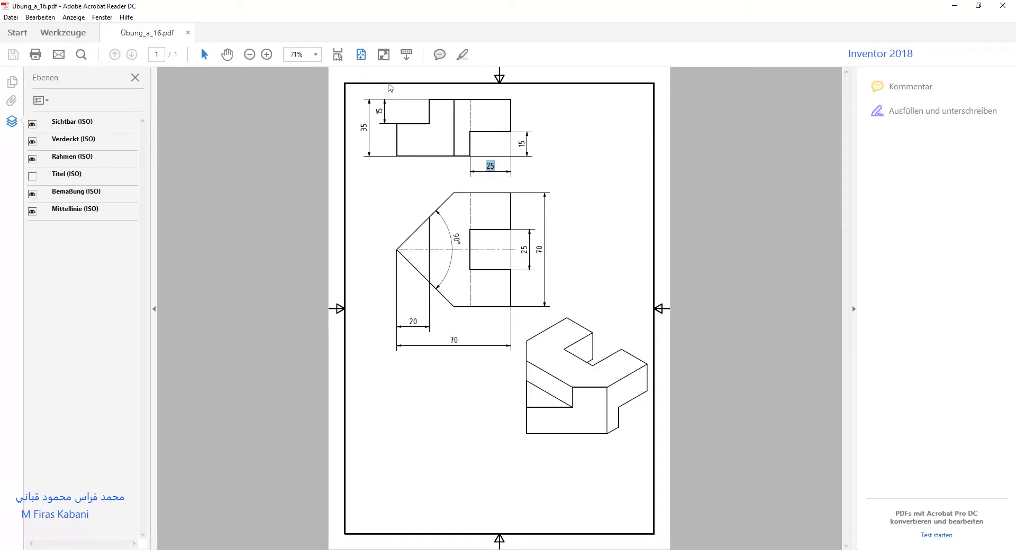
drag(365, 139, 365, 117)
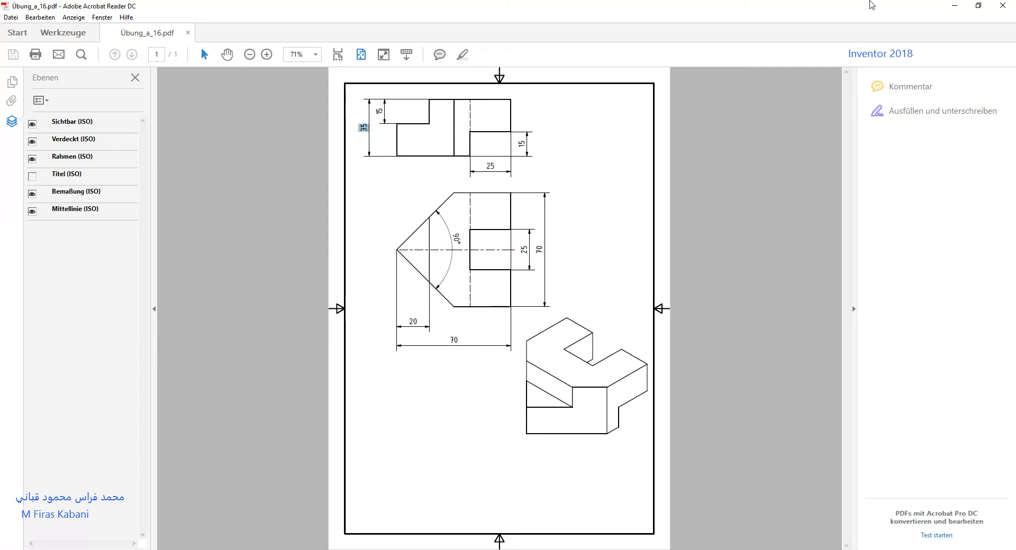
click(956, 6)
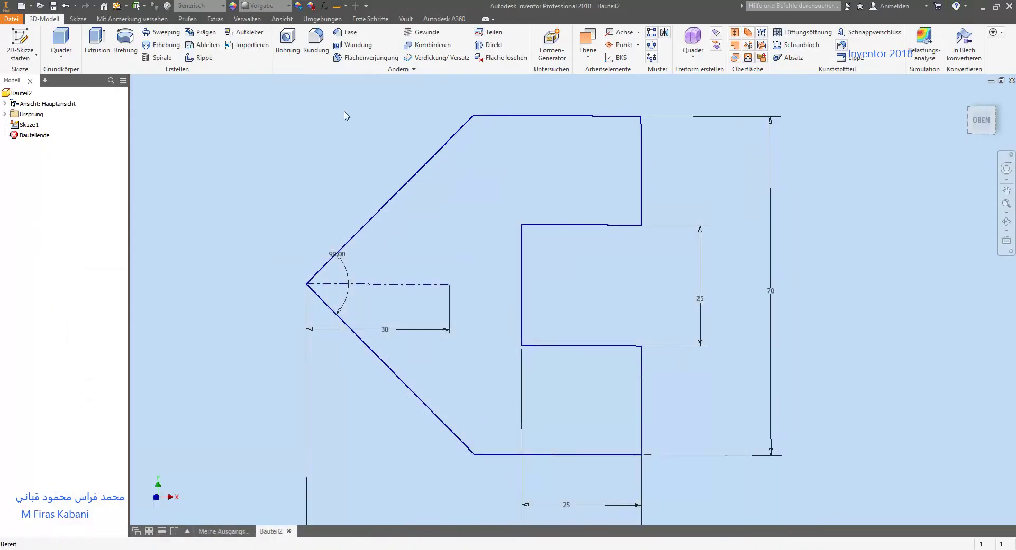
- Extrude the arrow profile into solid Extrusion1 and orbit to view its front faces
click(98, 36)
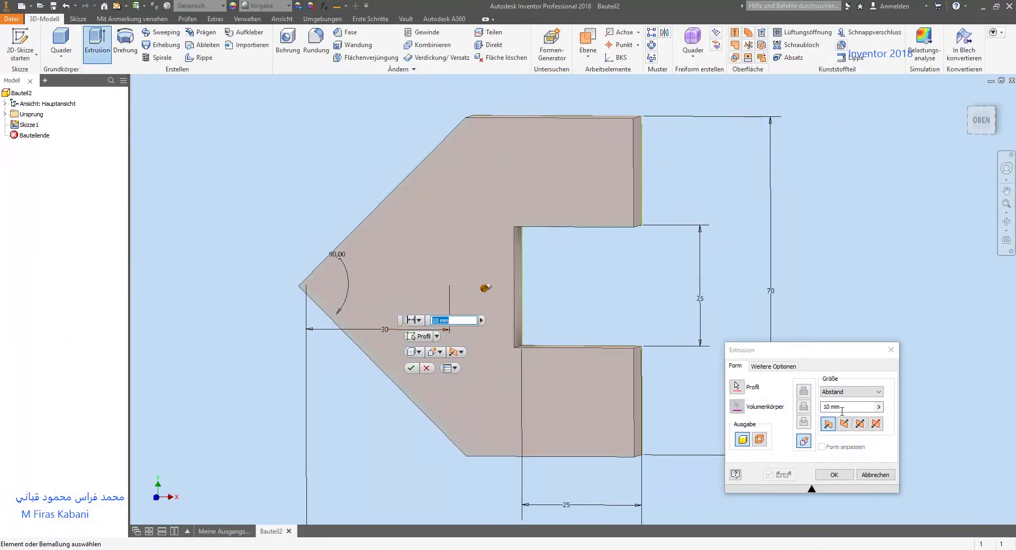
click(834, 475)
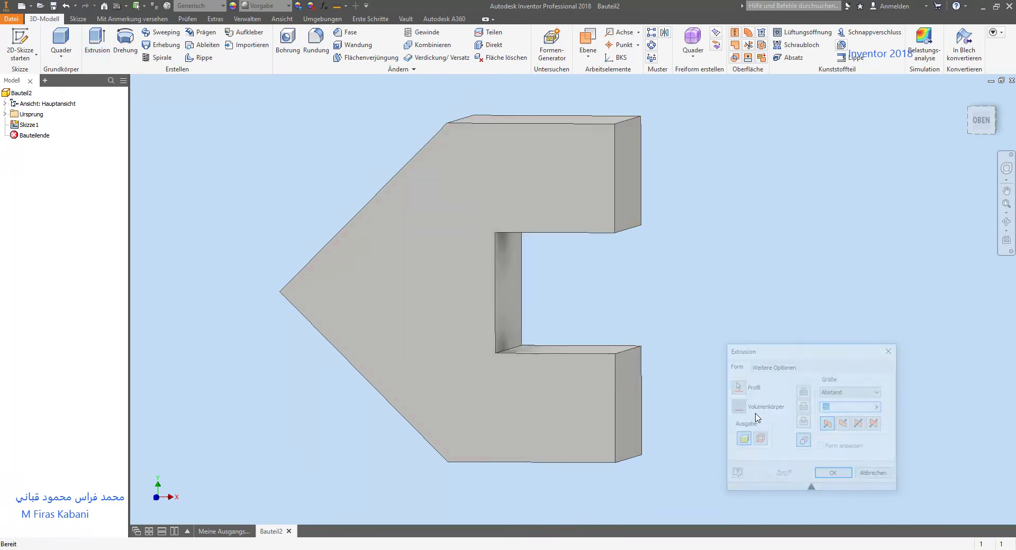
mouse_move(780, 397)
shift+middle_down()
mouse_move(778, 335)
mouse_move(796, 333)
mouse_move(788, 331)
shift+middle_up()
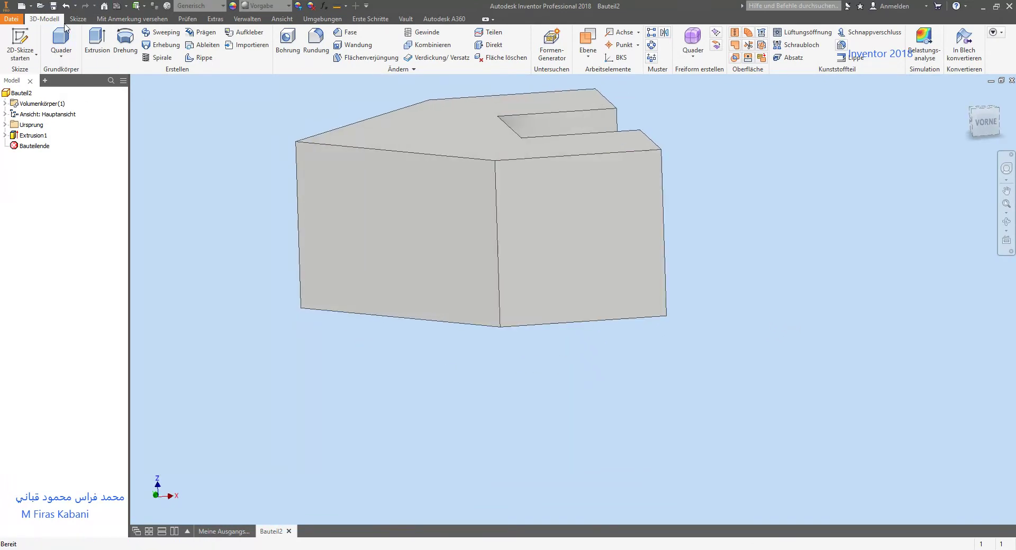
- Start Skizze2 on the front face and project its bottom, right and top edges as construction lines
click(19, 43)
click(558, 222)
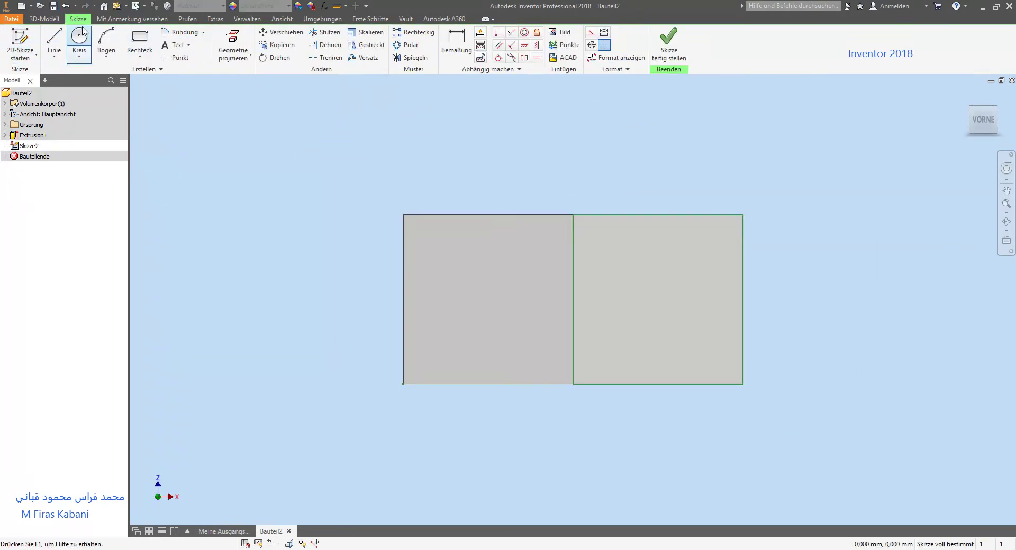
click(592, 35)
key(p)
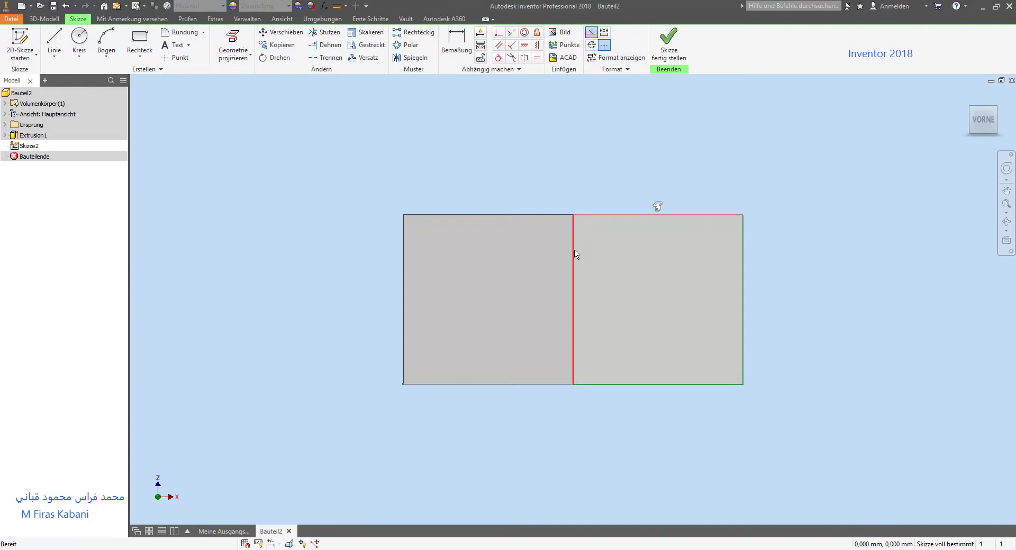
click(663, 390)
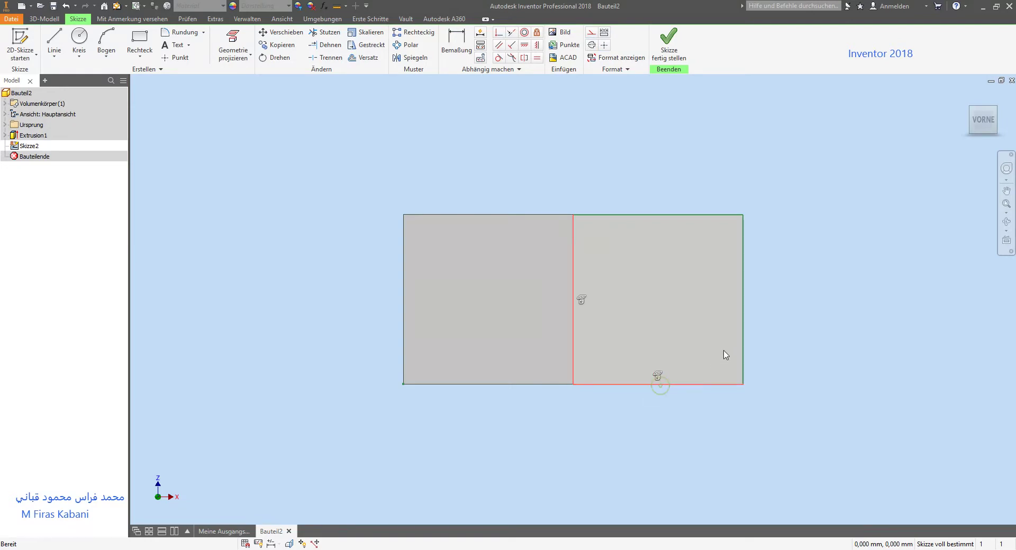
click(744, 350)
click(671, 220)
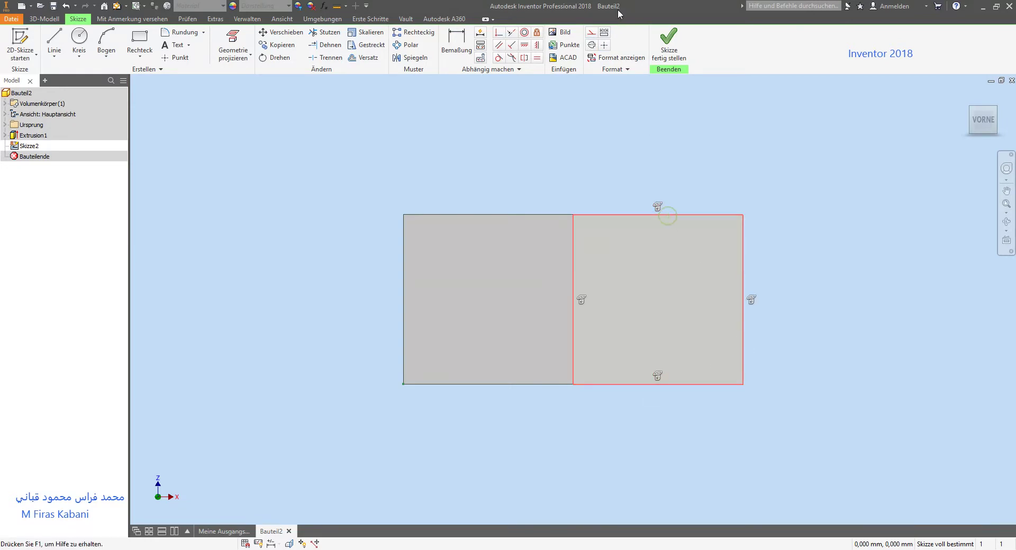
click(592, 33)
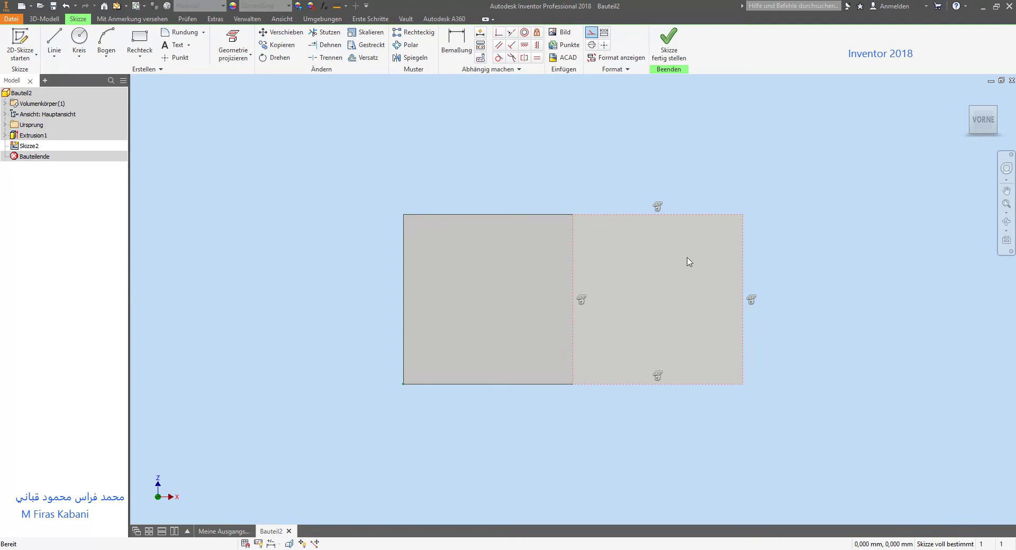
- Draw a solid-line rectangle at the front face's lower-right corner, replacing a construction-style first attempt
click(140, 42)
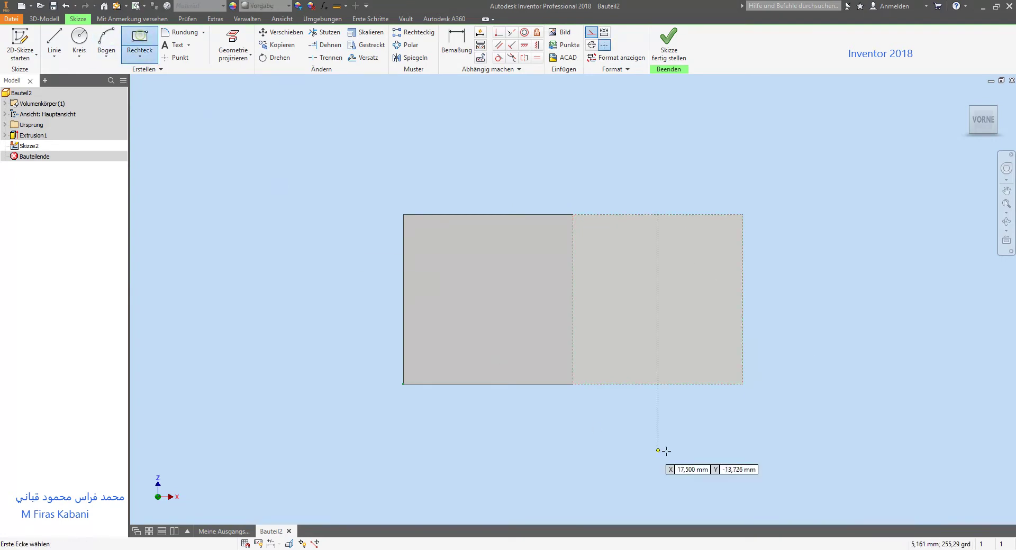
click(744, 384)
click(631, 312)
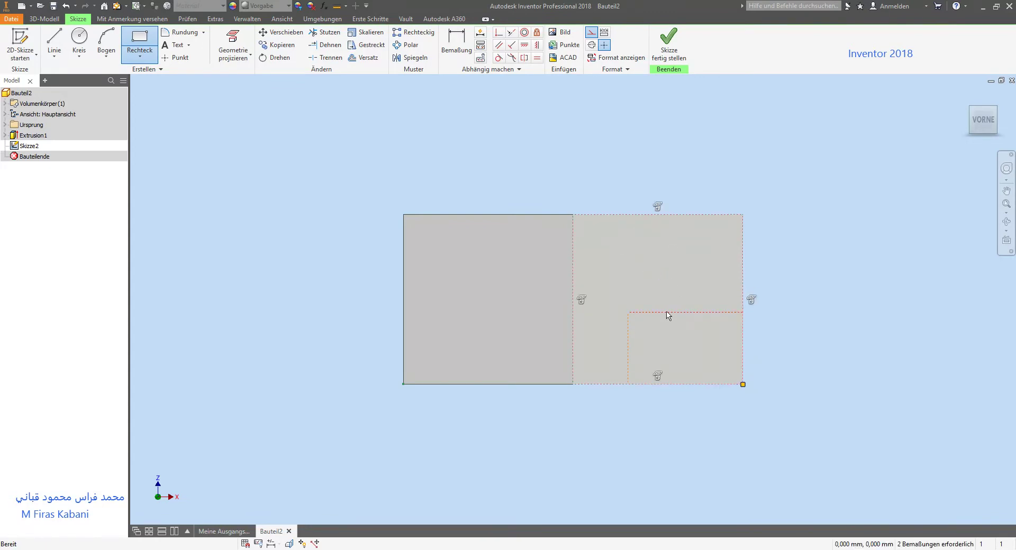
key(Escape)
click(66, 6)
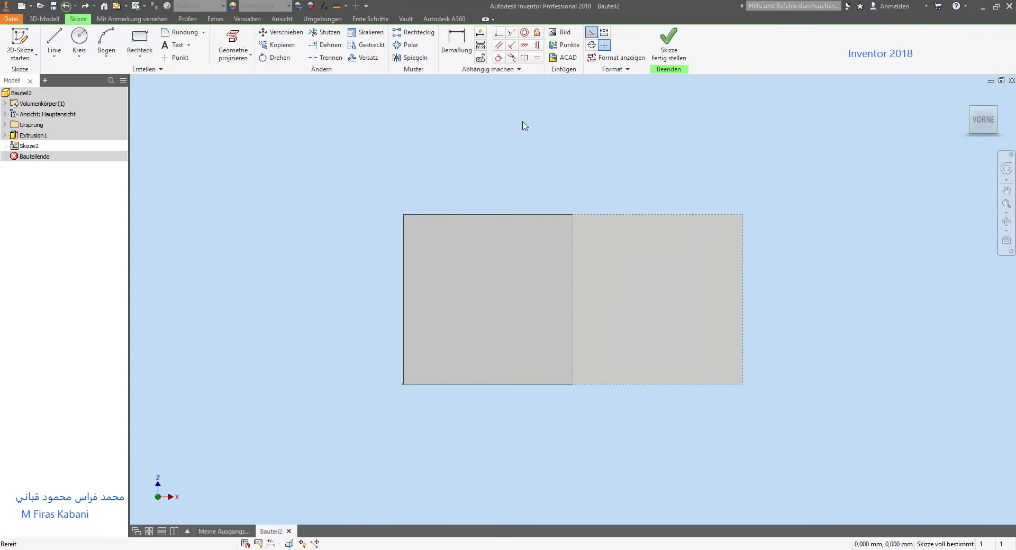
click(591, 31)
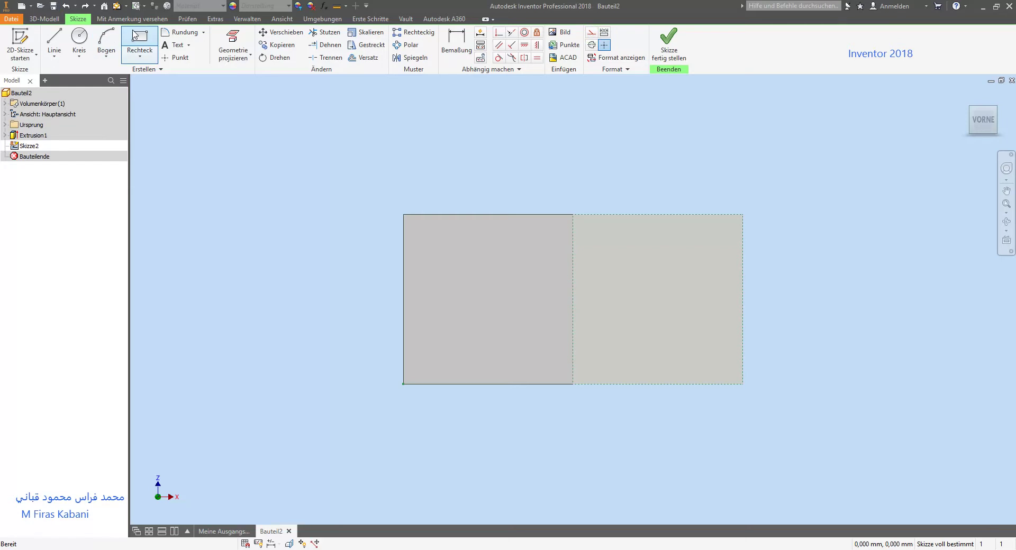
click(134, 36)
click(743, 383)
click(627, 312)
click(466, 55)
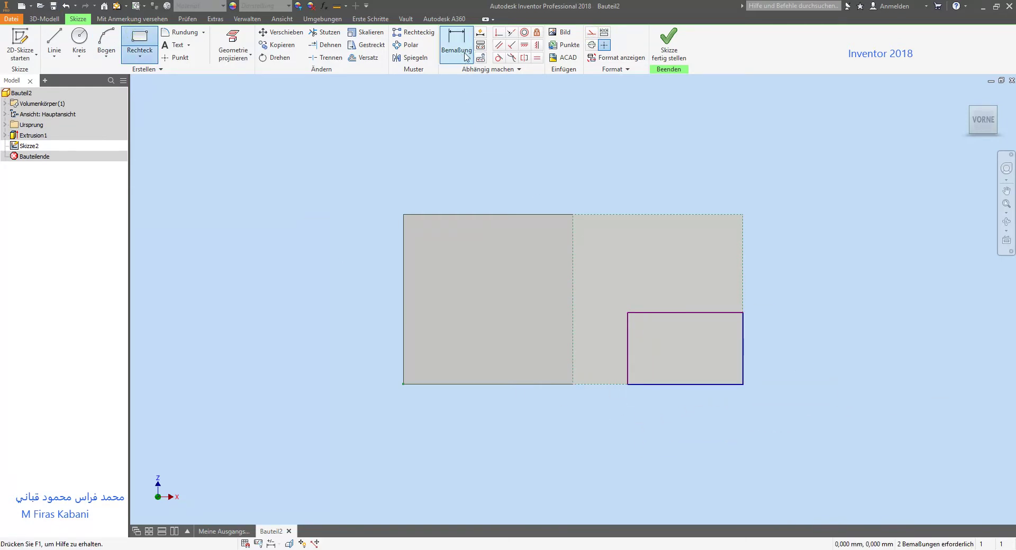
- Dimension the rectangle's width to 25
click(466, 55)
click(692, 312)
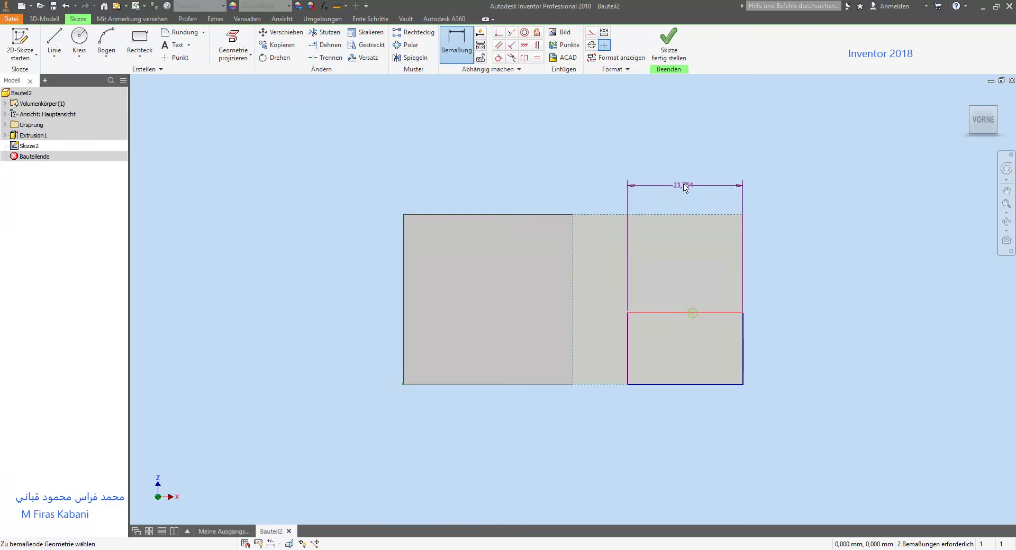
click(683, 181)
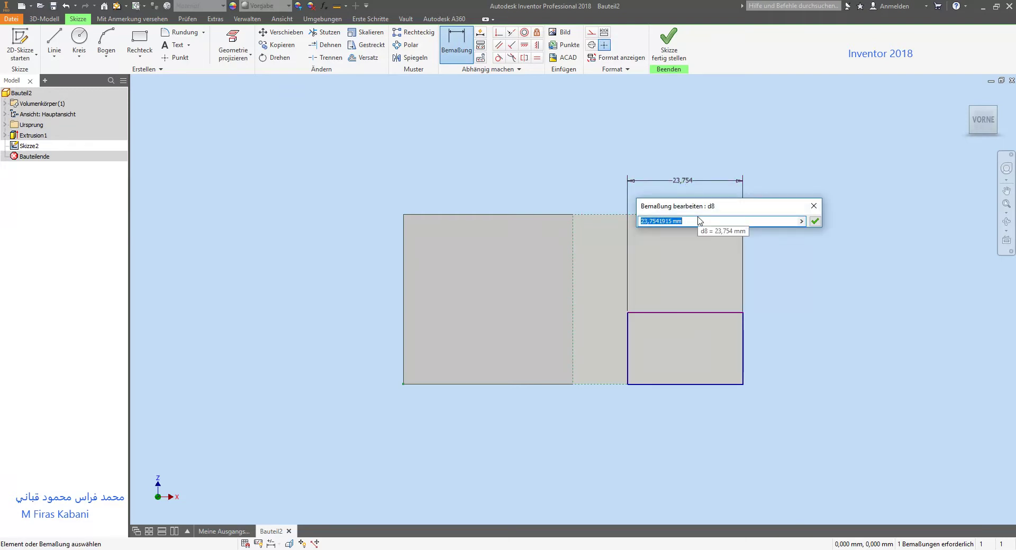
text(25)
key(Return)
- Dimension the rectangle's height to 15 and finish Skizze2
click(743, 364)
key(Escape)
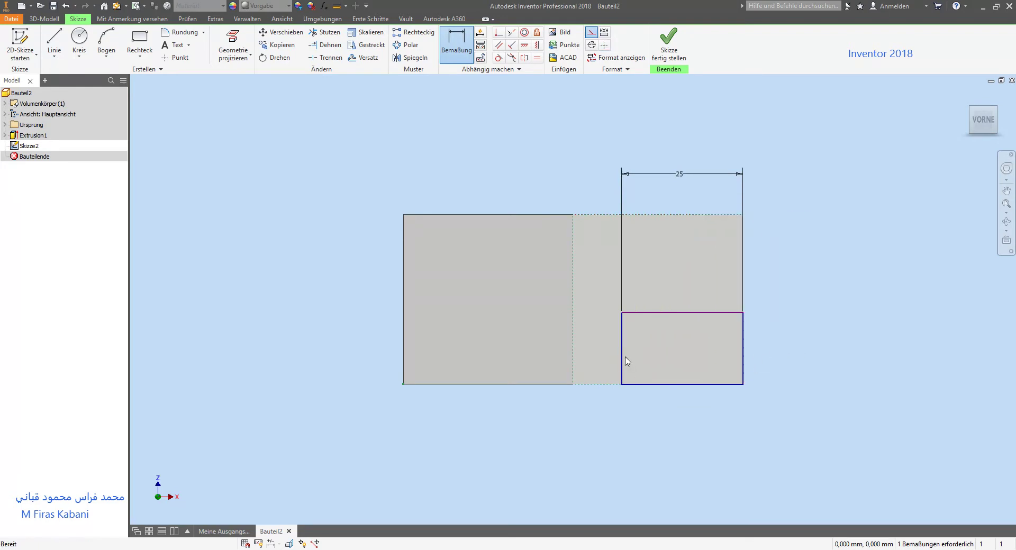
key(d)
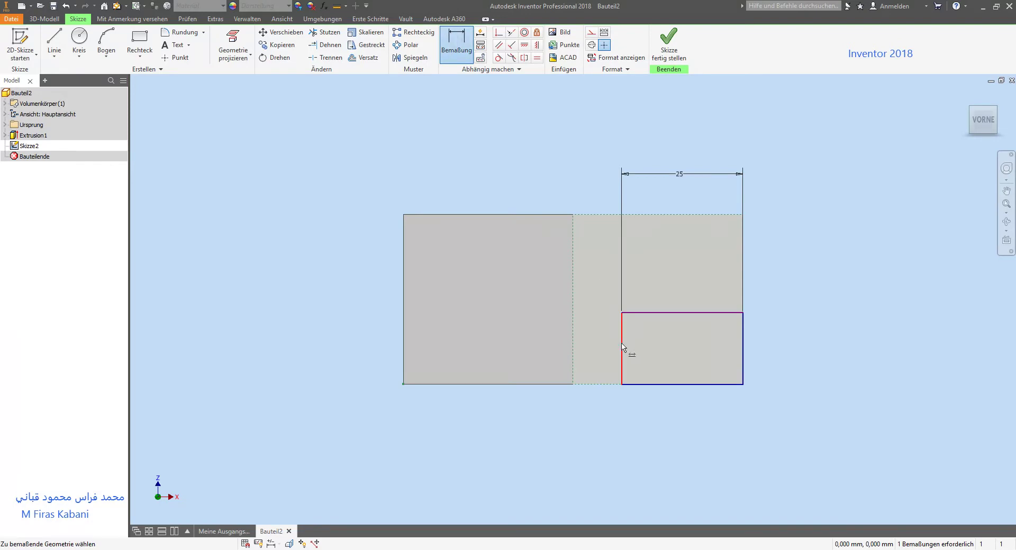
click(622, 344)
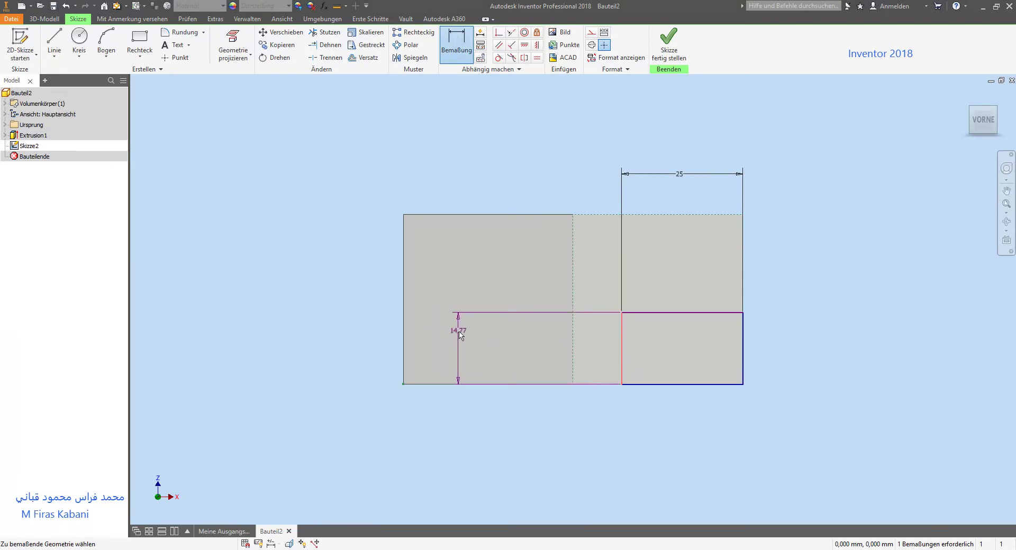
click(459, 338)
text(15)
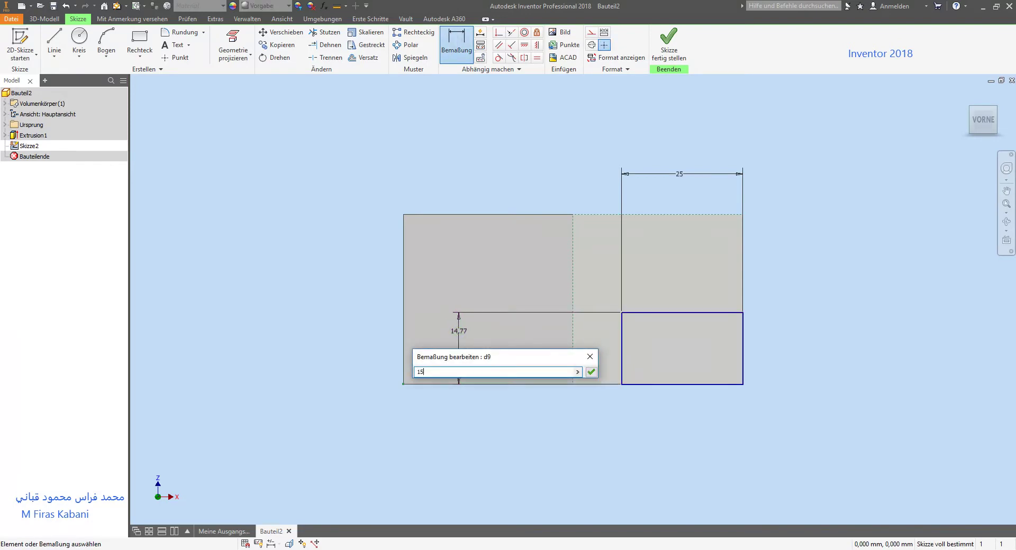
key(Return)
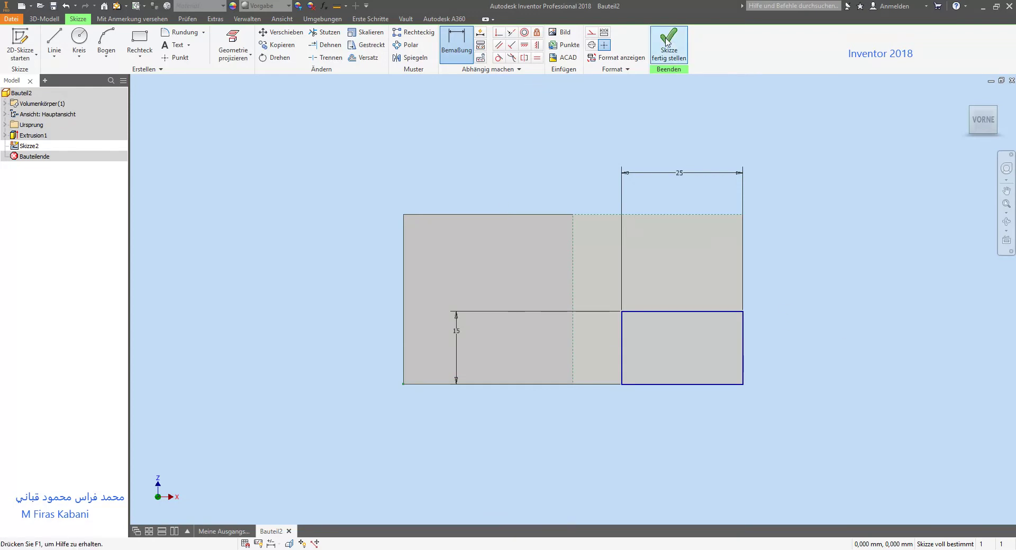
click(669, 43)
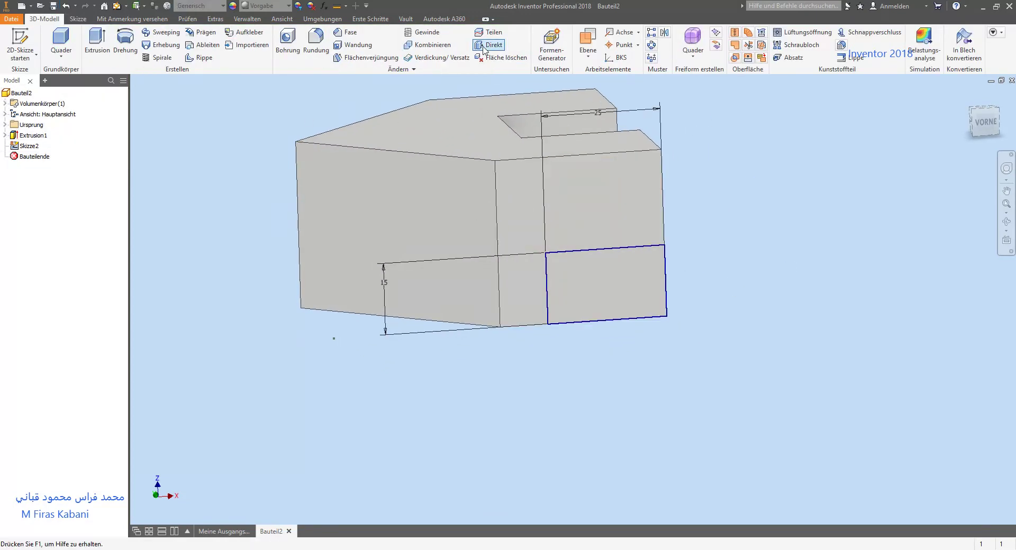
- Cut the 25×15 rectangle through the whole part as a Differenz extrusion with extent Alle
click(95, 44)
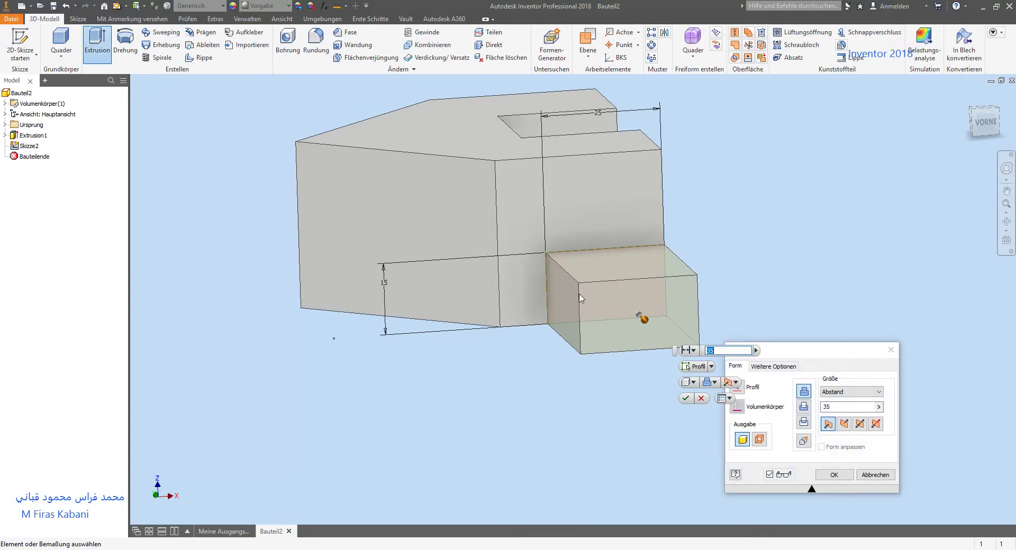
click(804, 407)
click(853, 392)
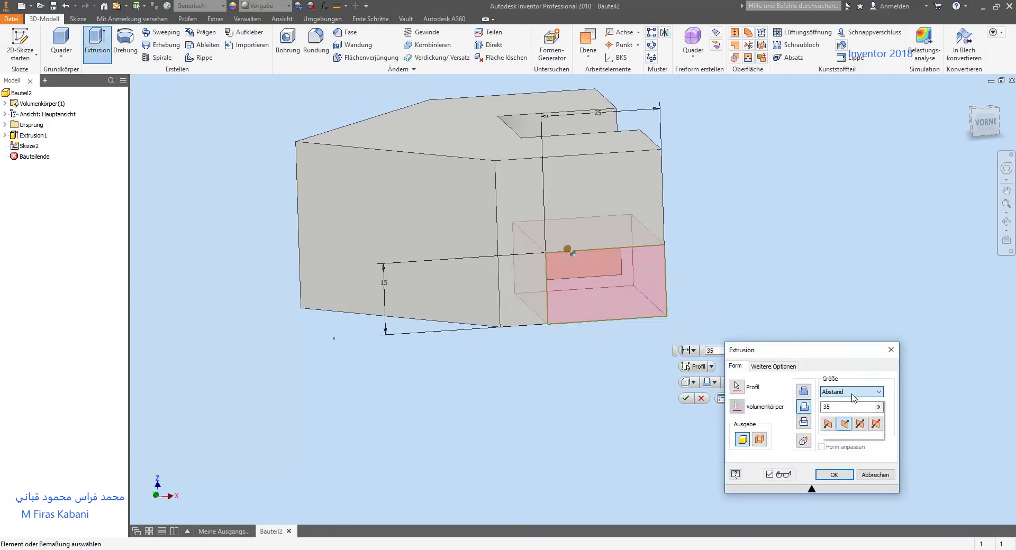
click(845, 430)
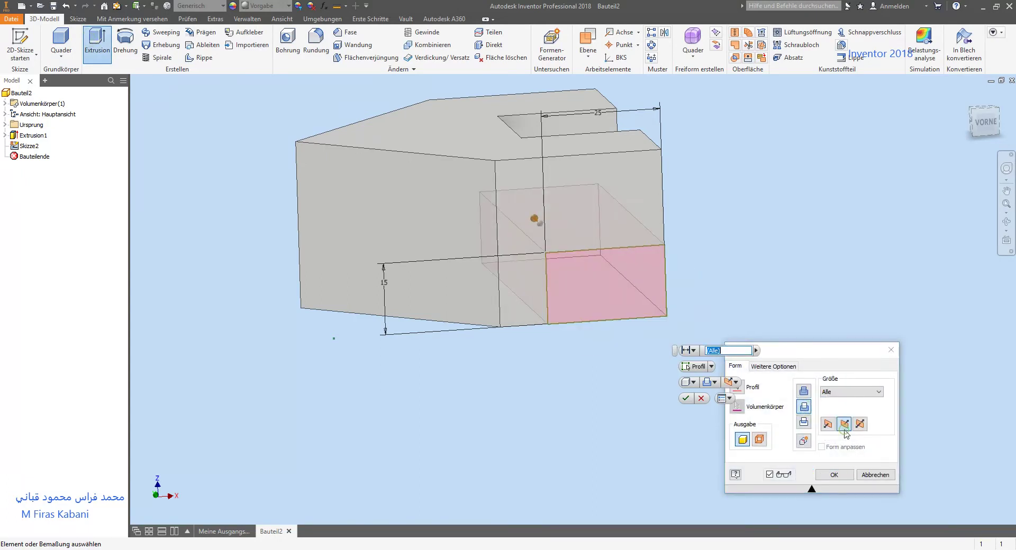
click(834, 477)
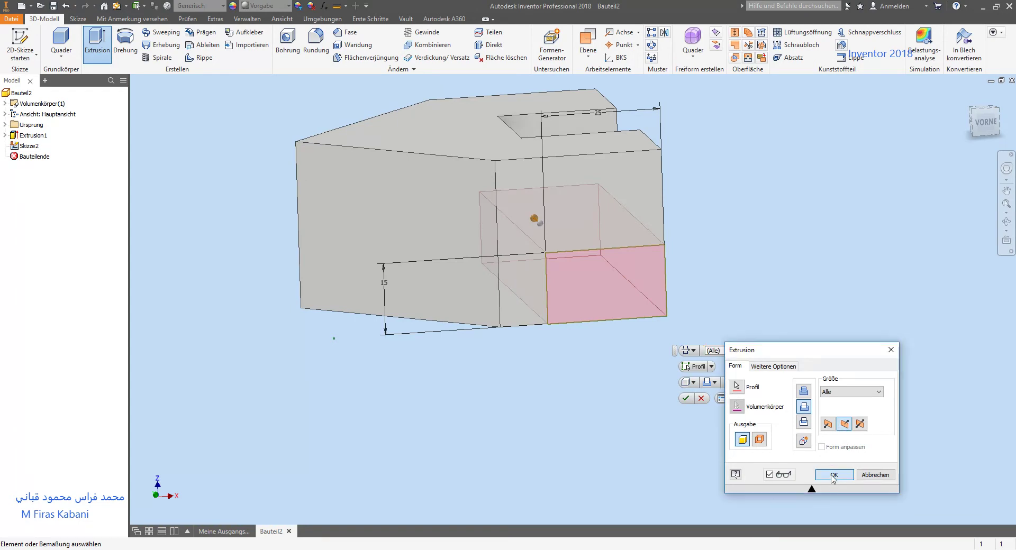
shift+middle_drag(831, 409, 763, 365)
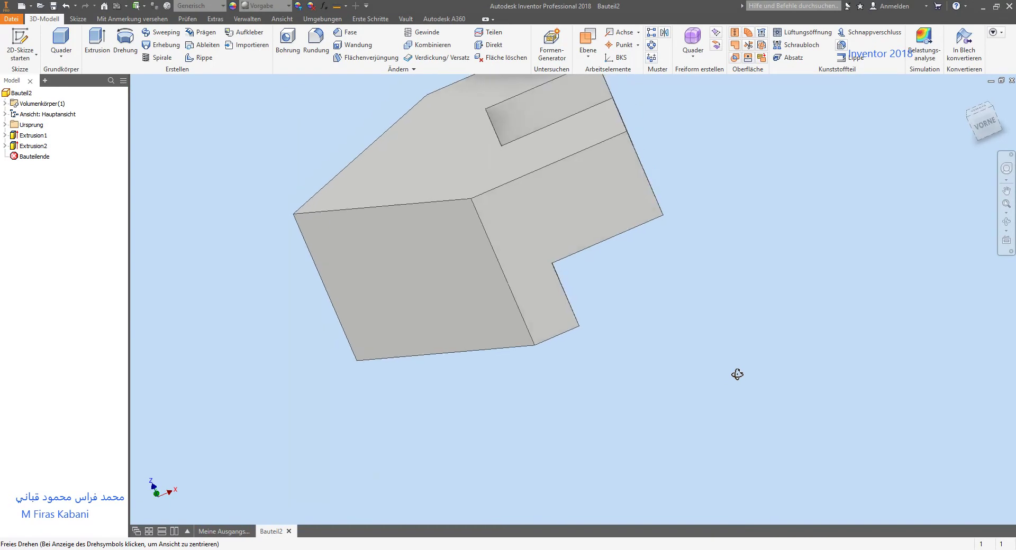
shift+middle_drag(763, 365, 731, 374)
- Start Skizze3 on the top face and project the full arrow outline, slot included, as construction lines
click(37, 41)
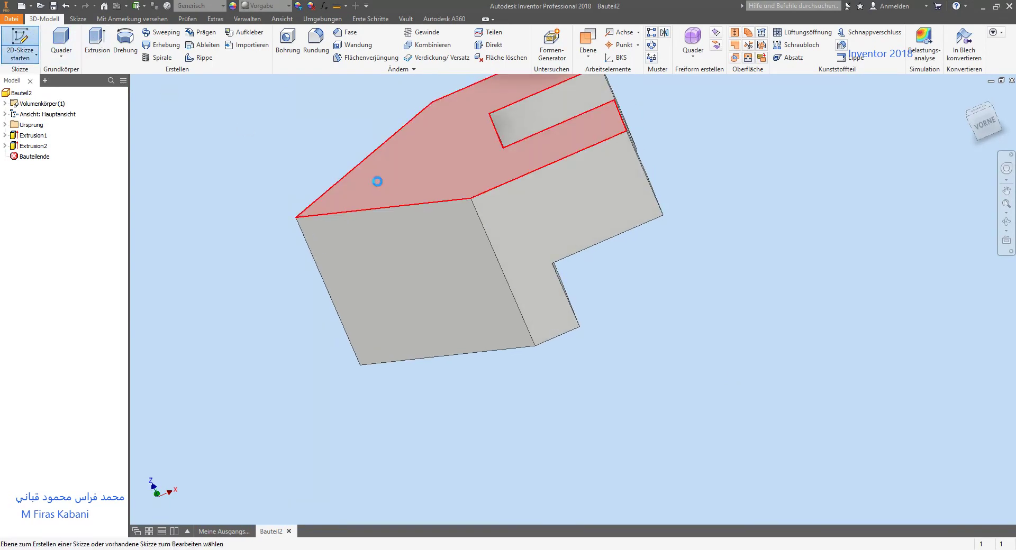
click(380, 182)
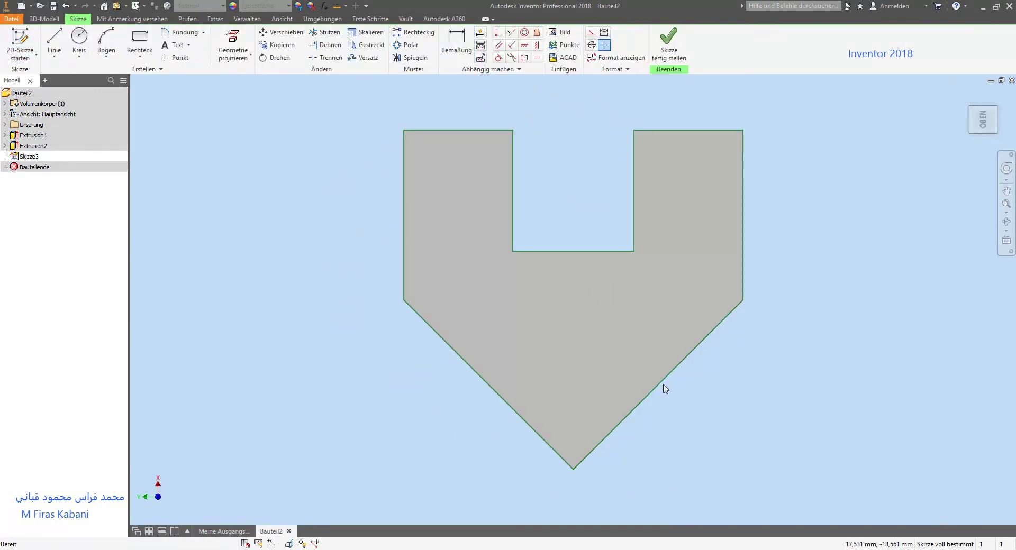
click(660, 385)
click(404, 261)
click(585, 252)
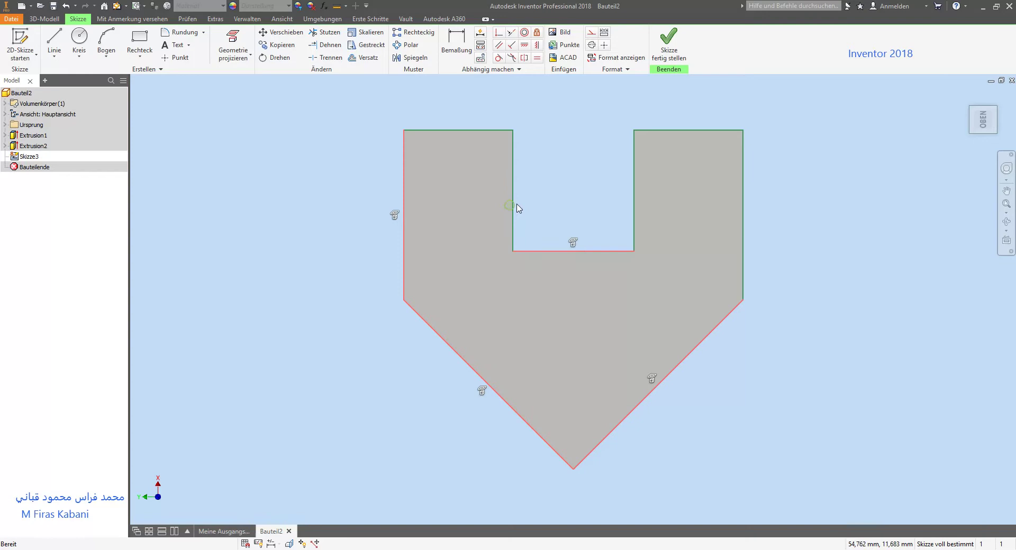
click(479, 131)
click(512, 159)
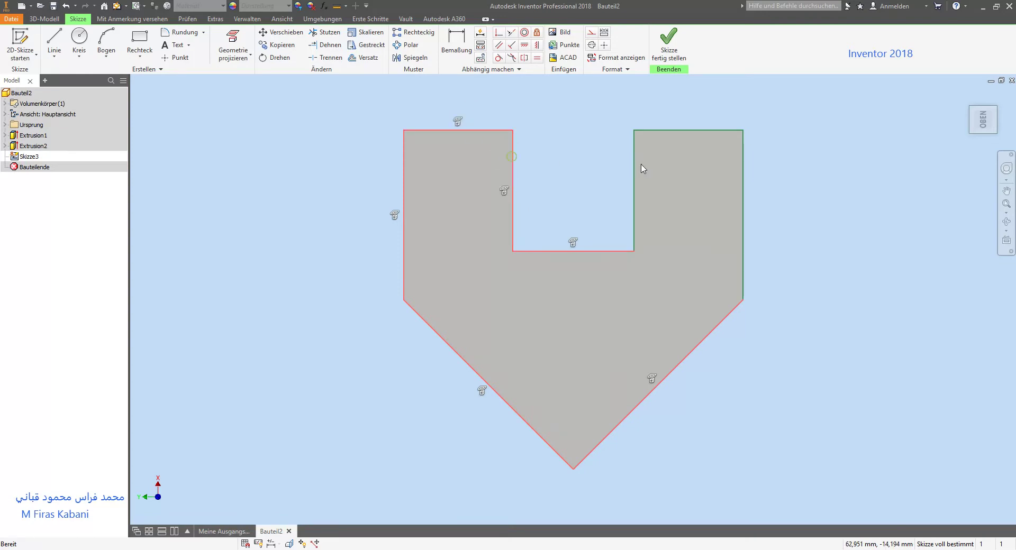
click(635, 168)
click(655, 136)
click(744, 207)
click(592, 33)
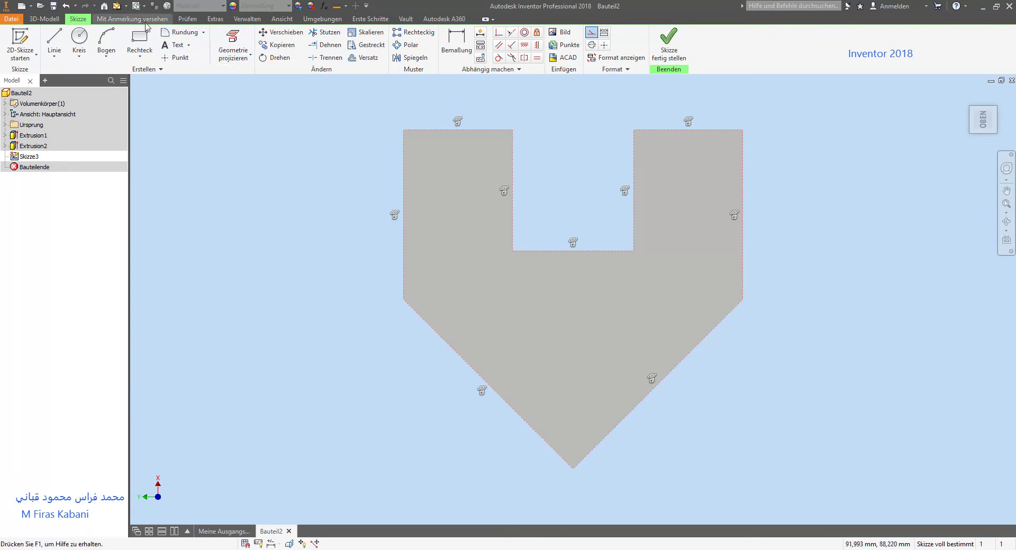
- Draw a closed triangle at the arrow's tip along both diagonals with a horizontal top edge
click(54, 38)
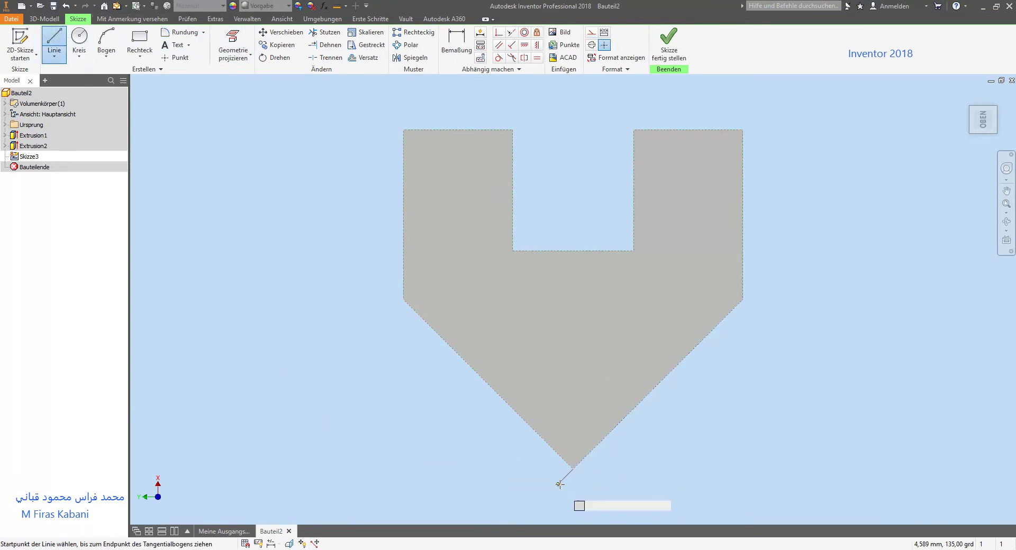
click(573, 468)
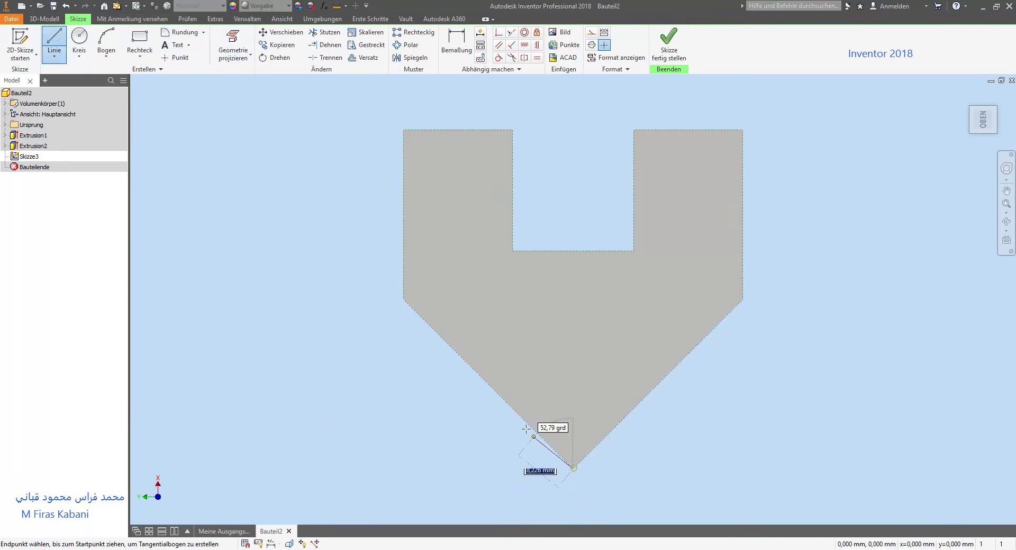
click(482, 379)
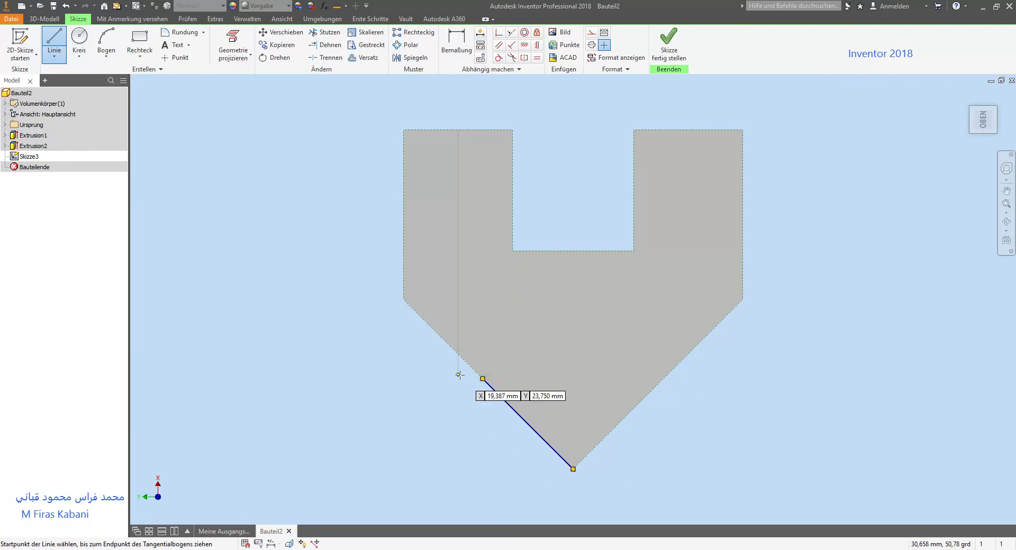
click(483, 378)
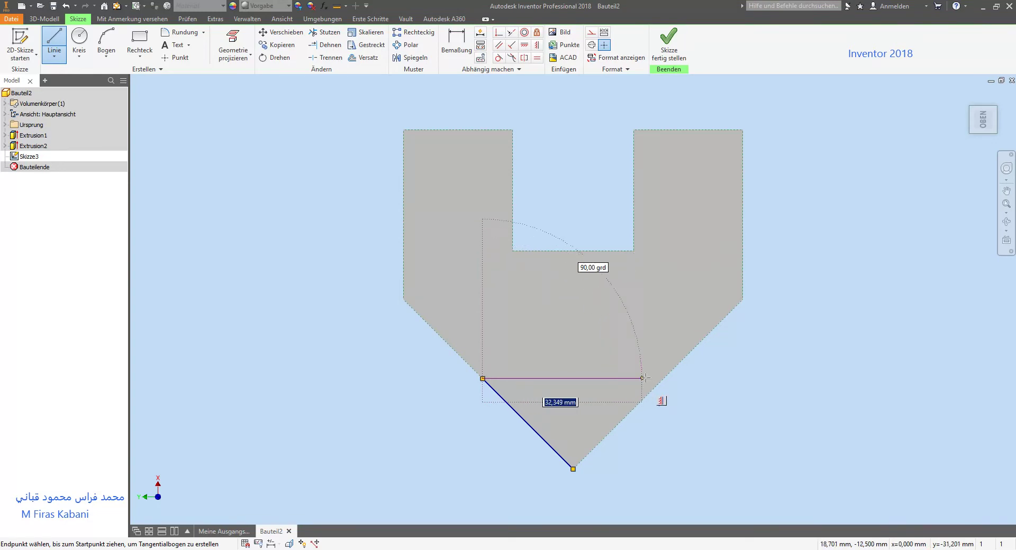
click(665, 379)
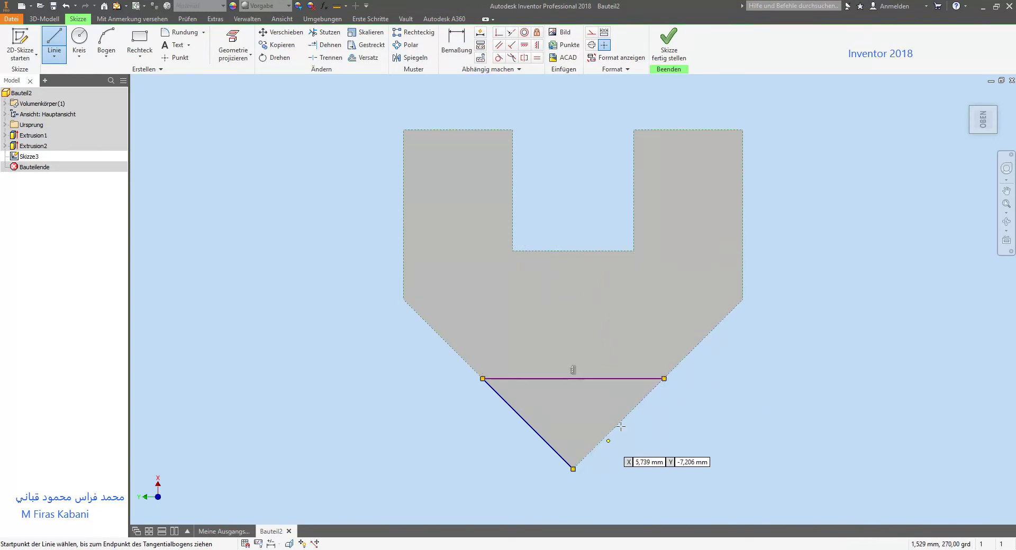
click(664, 379)
click(573, 469)
key(Escape)
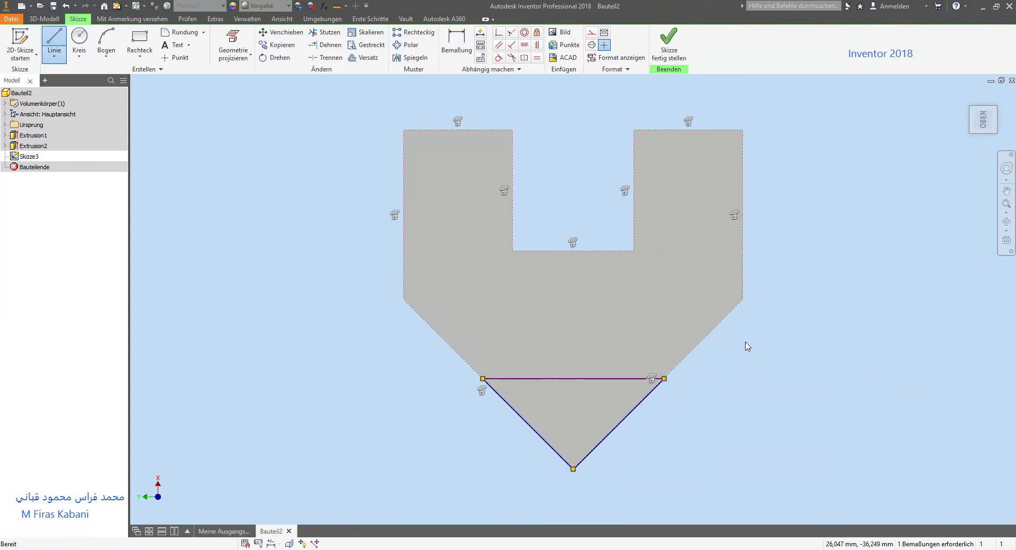
key(d)
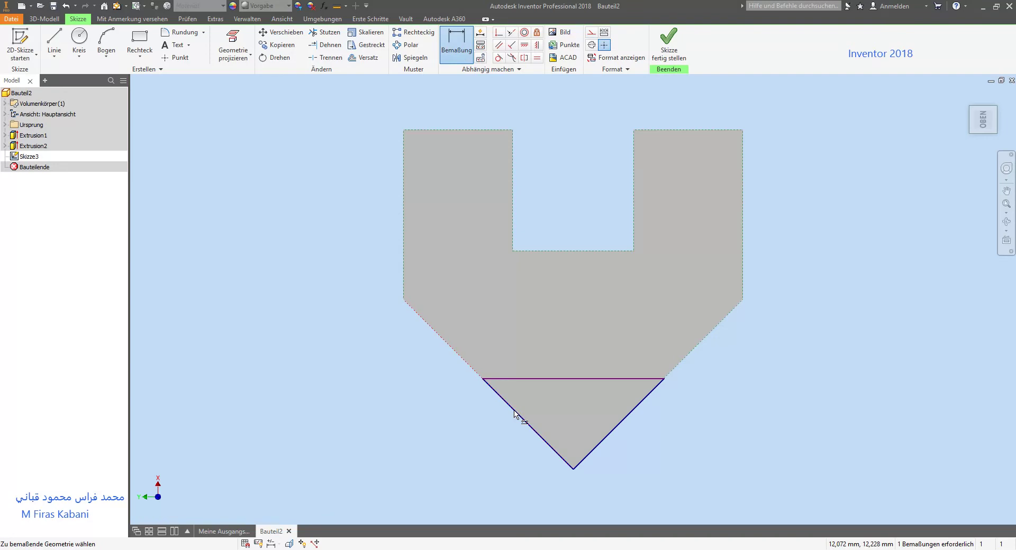
- Dimension the tip triangle's height to 20 and finish Skizze3
mouse_move(528, 424)
click(549, 450)
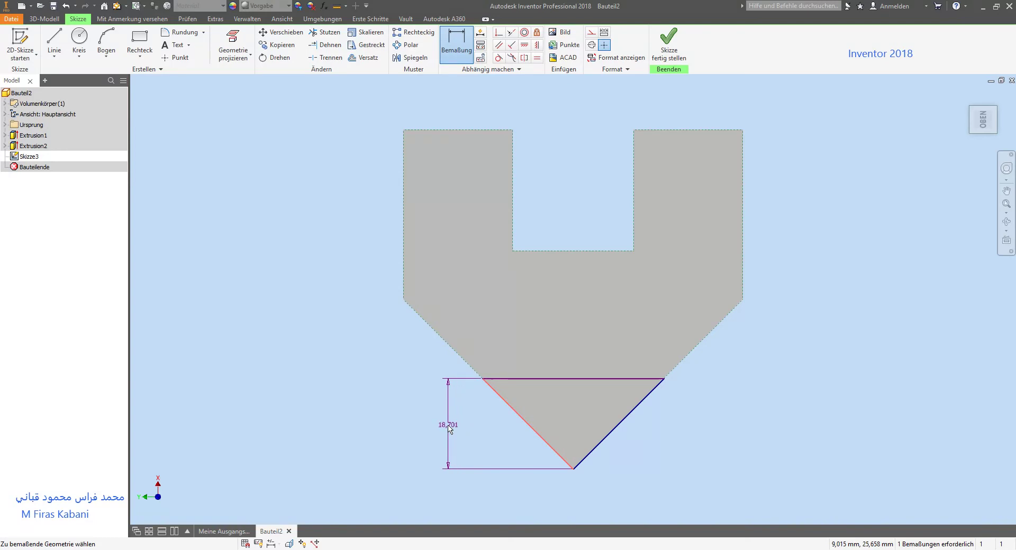
click(428, 427)
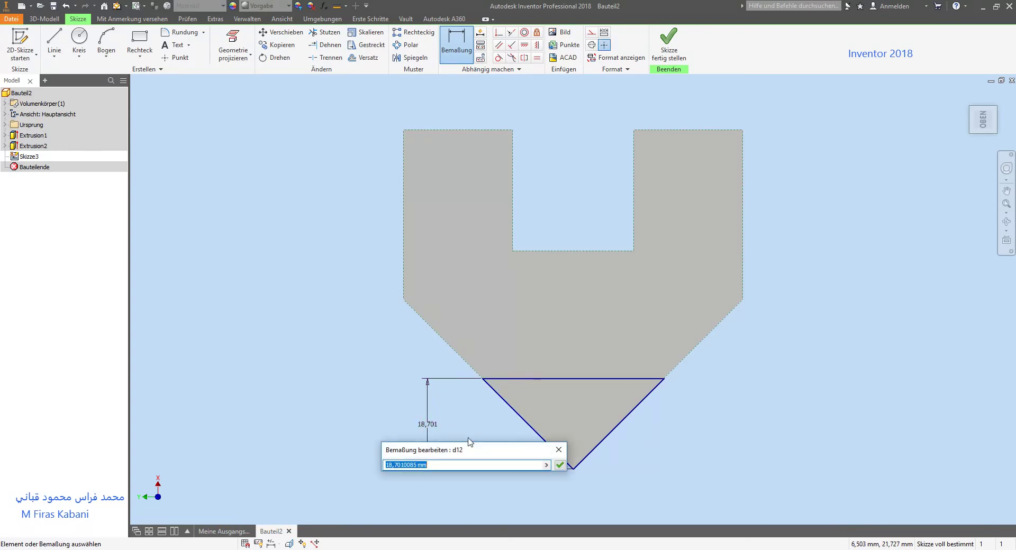
click(559, 451)
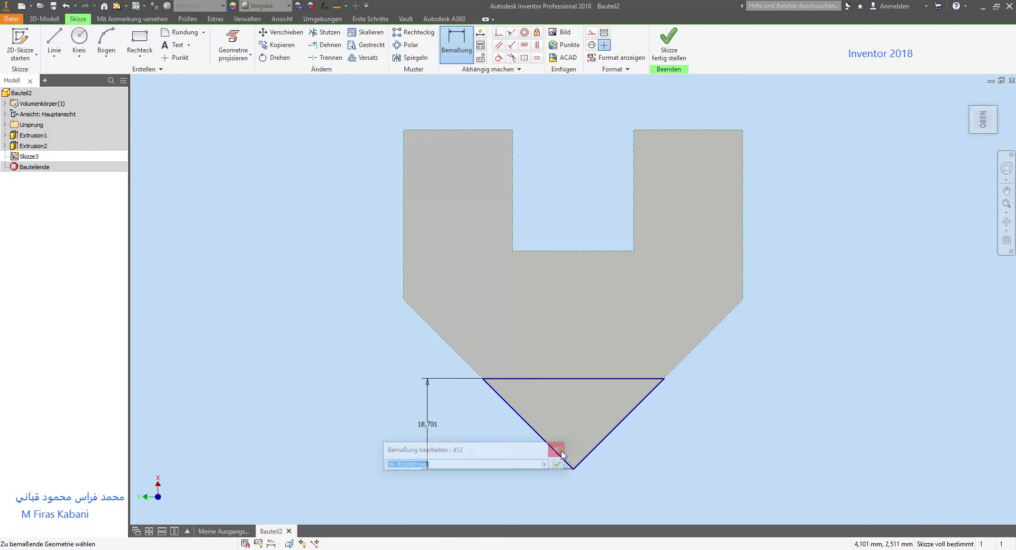
double_click(425, 426)
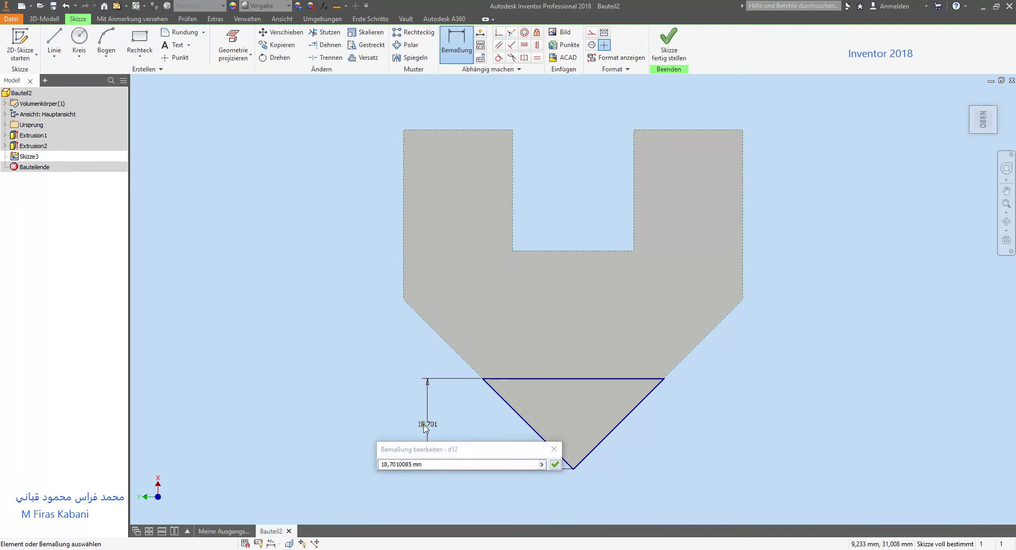
text(25)
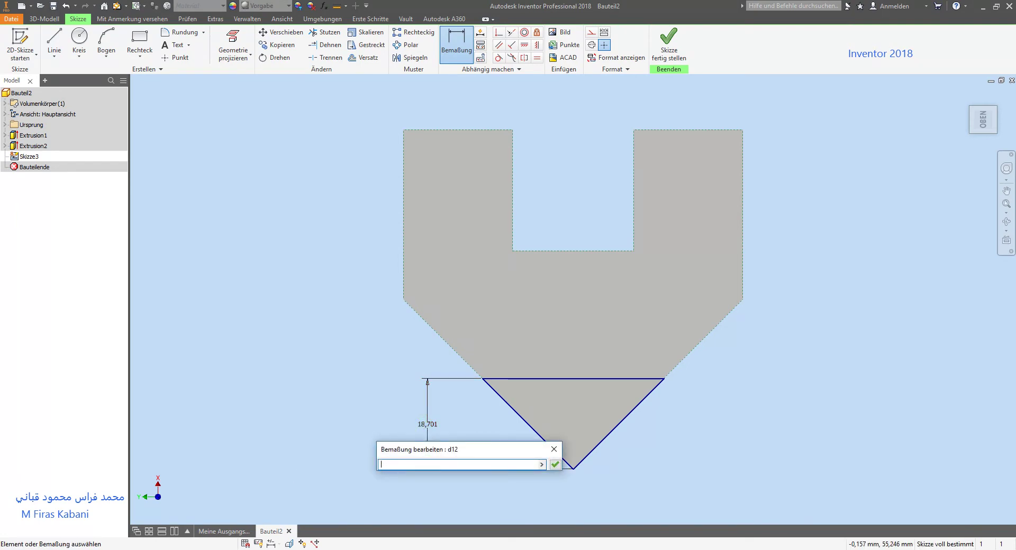
text(20)
key(Return)
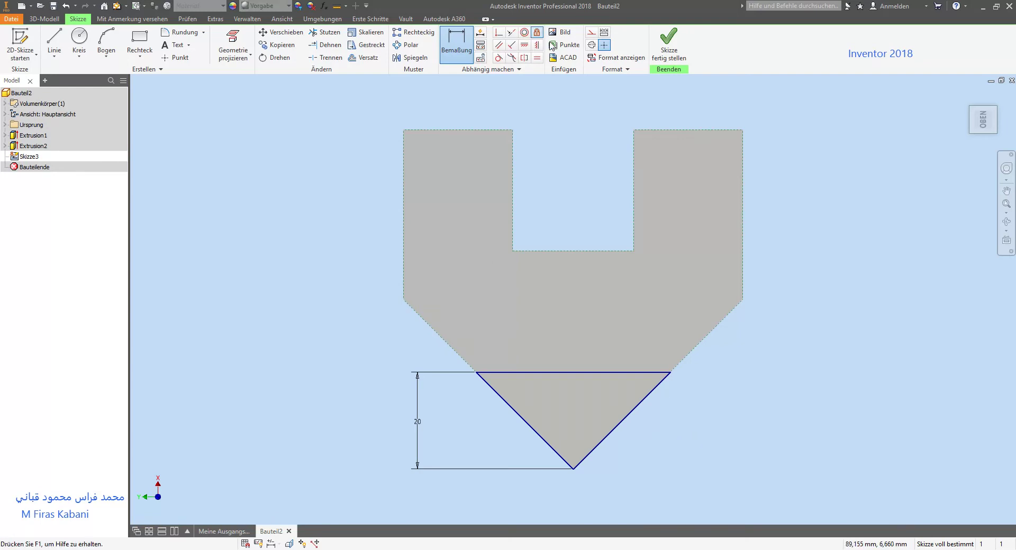
click(669, 42)
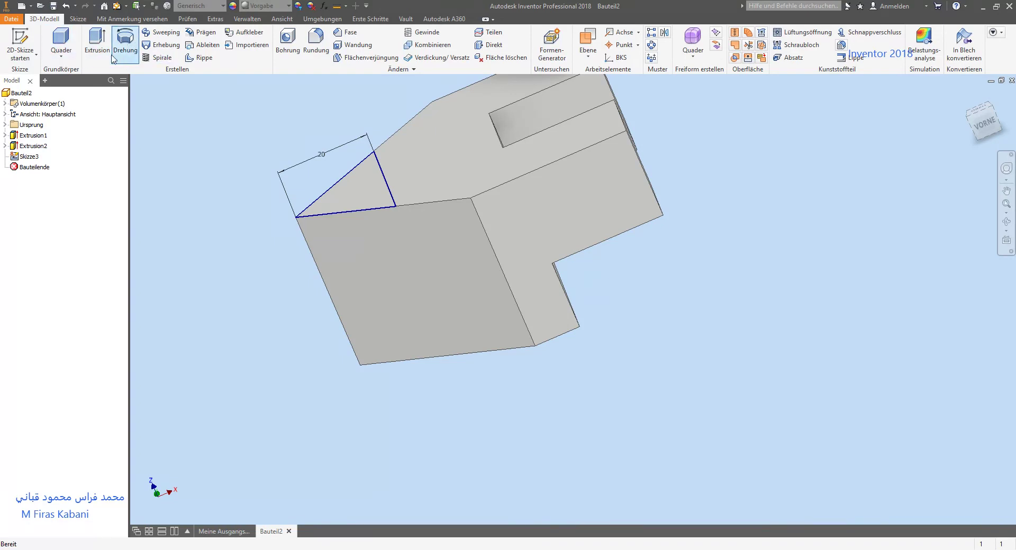
- Extrude the tip triangle downward as a 35-deep cut and orbit to inspect the recess
click(97, 42)
click(843, 423)
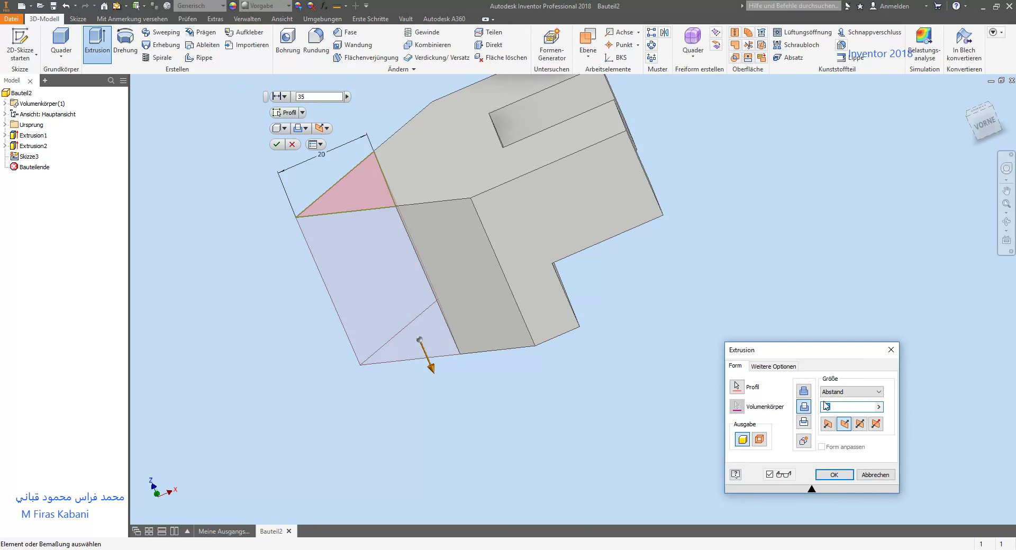
text(15)
key(Return)
mouse_move(711, 315)
shift+middle_down()
mouse_move(760, 333)
mouse_move(651, 295)
mouse_move(726, 319)
mouse_move(827, 209)
mouse_move(692, 323)
mouse_move(663, 279)
mouse_move(658, 290)
shift+middle_up()
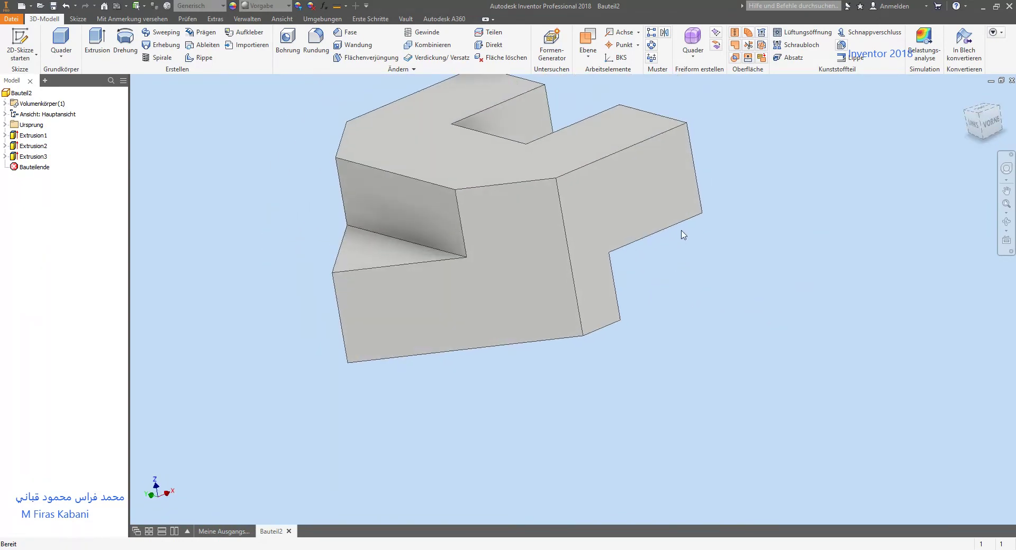
scroll(700, 166, down, 2)
scroll(701, 168, up, 3)
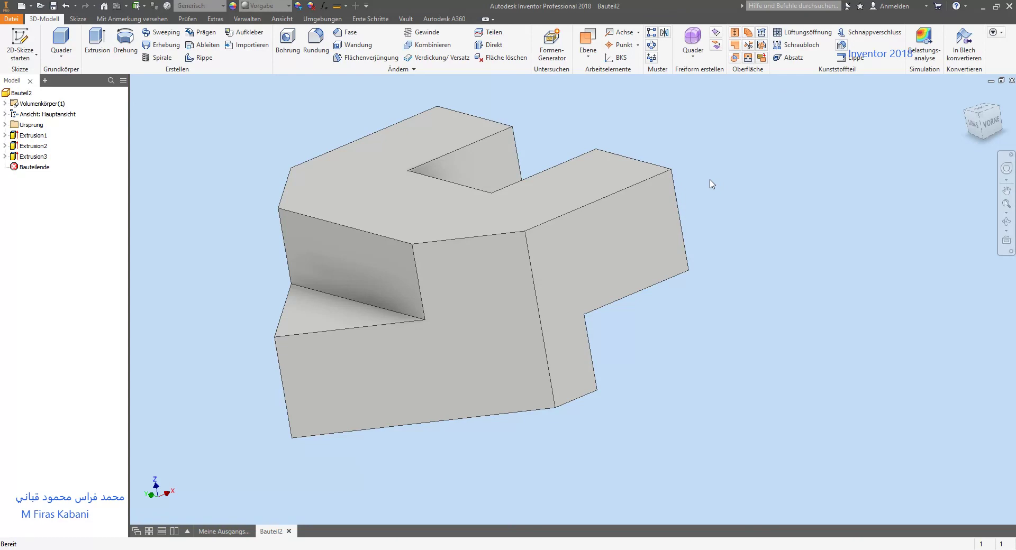